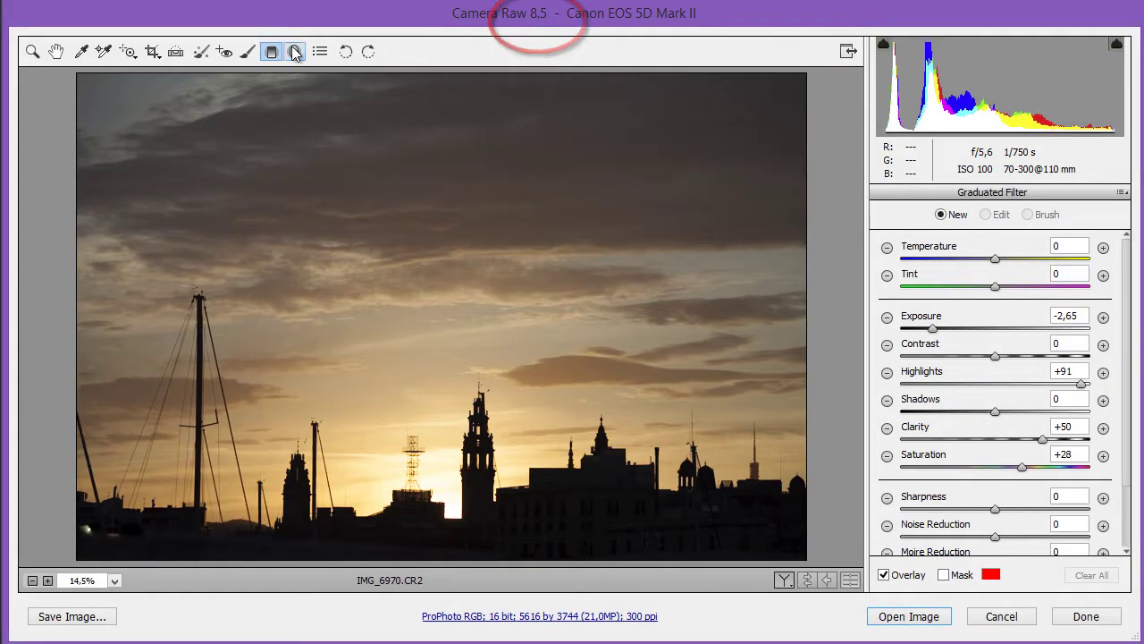
# - Drag a graduated filter down from the top, then brush part of its mask off the upper clouds
pyautogui.moveTo(294, 86); pyautogui.dragTo(336, 343)
pyautogui.click(944, 577)
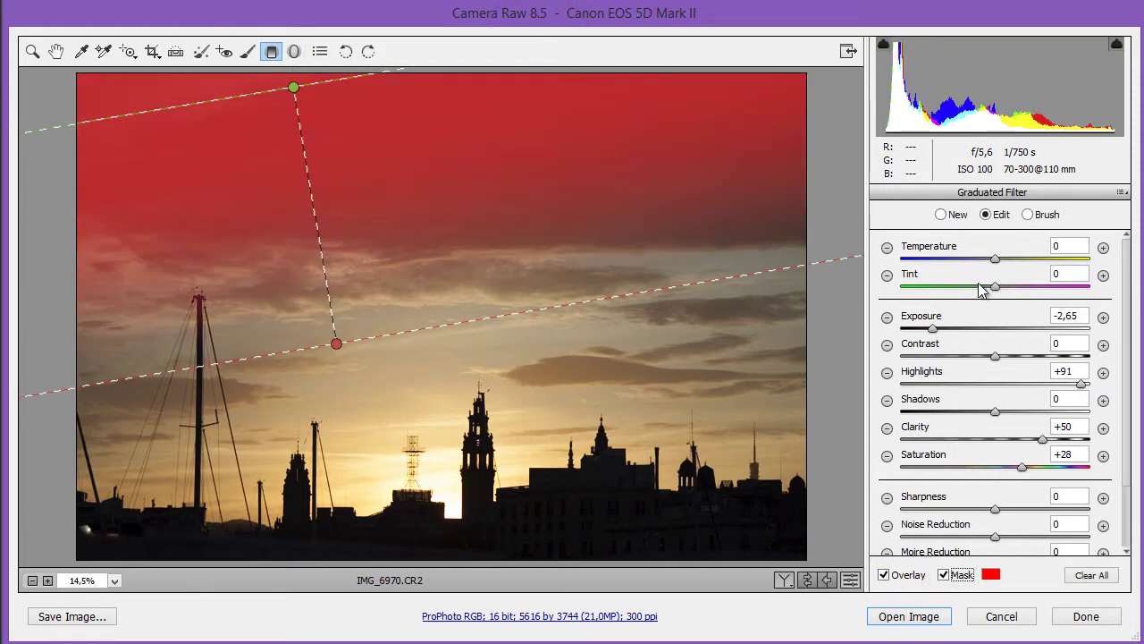
pyautogui.click(1030, 217)
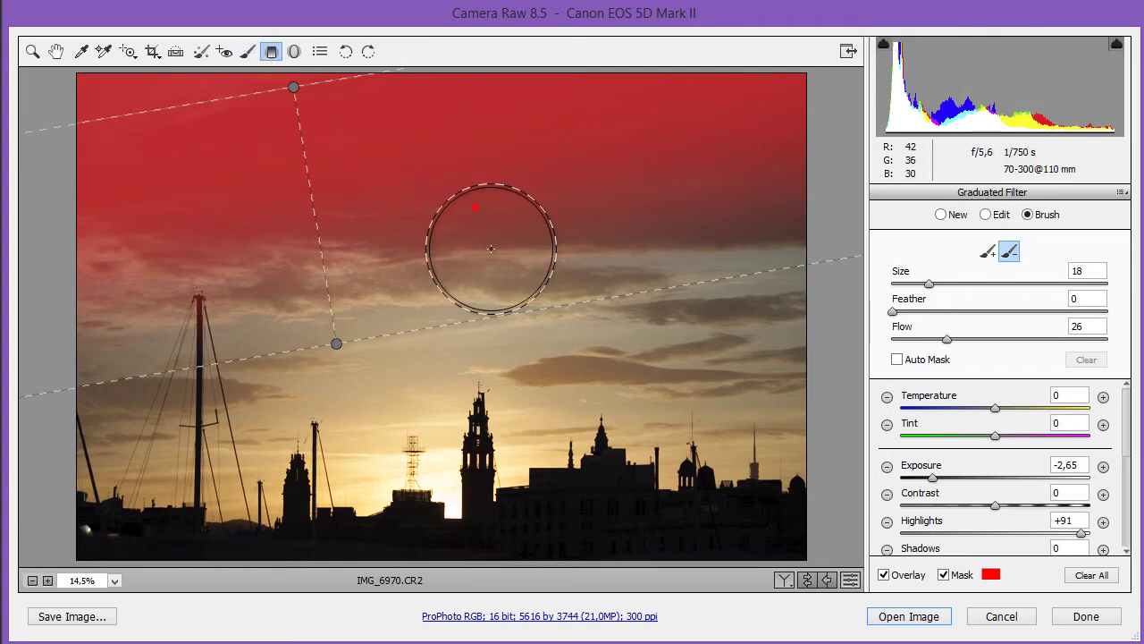
pyautogui.moveTo(473, 241); pyautogui.dragTo(617, 187)
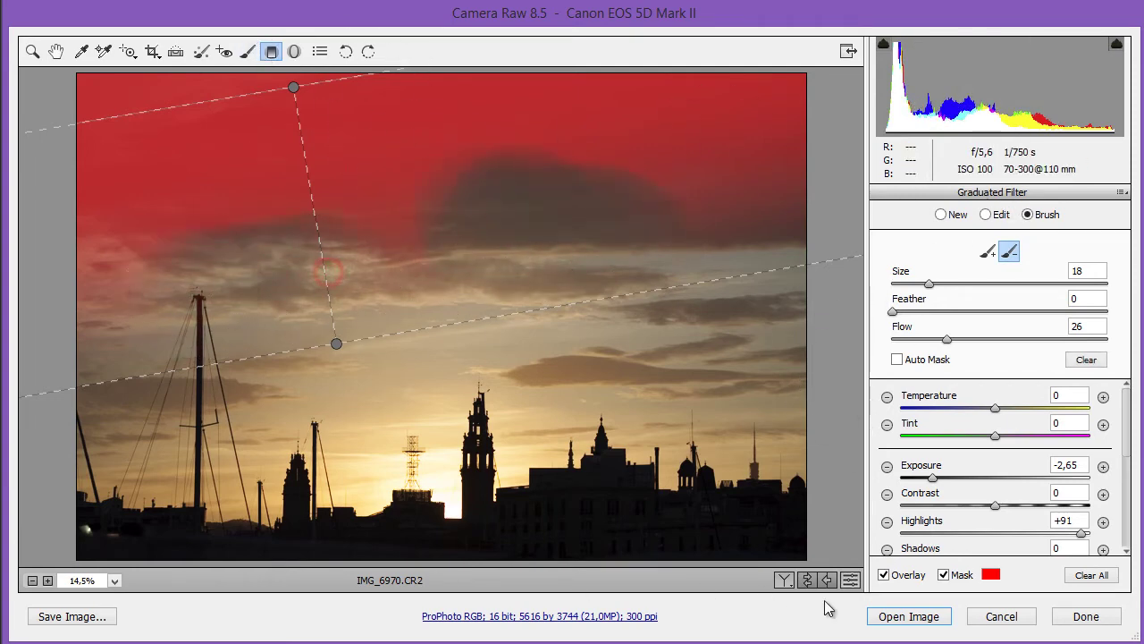
pyautogui.click(944, 575)
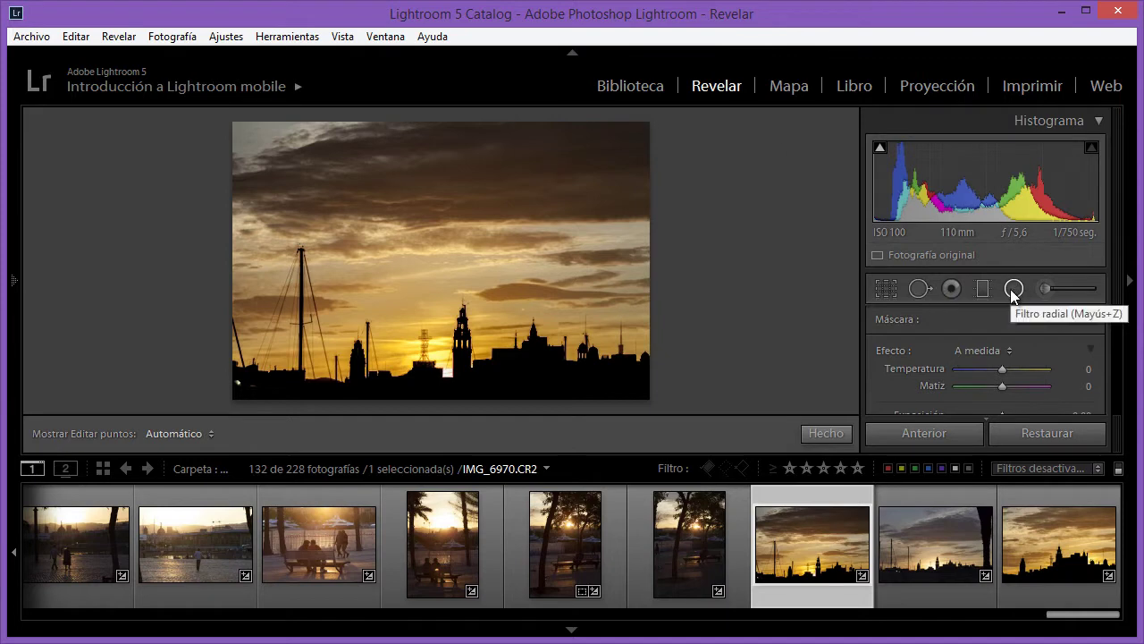
# - Place a graduated filter on the sunset sky and confirm Lightroom 5.5 with Camera Raw 8.5
pyautogui.moveTo(390, 141); pyautogui.dragTo(409, 235)
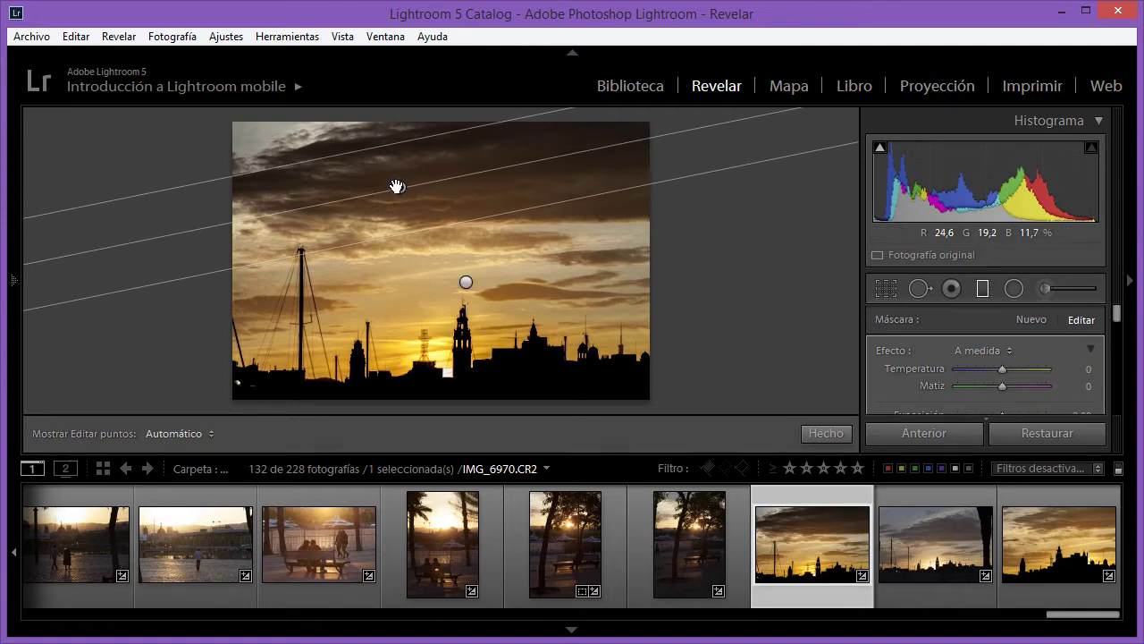
pyautogui.click(431, 35)
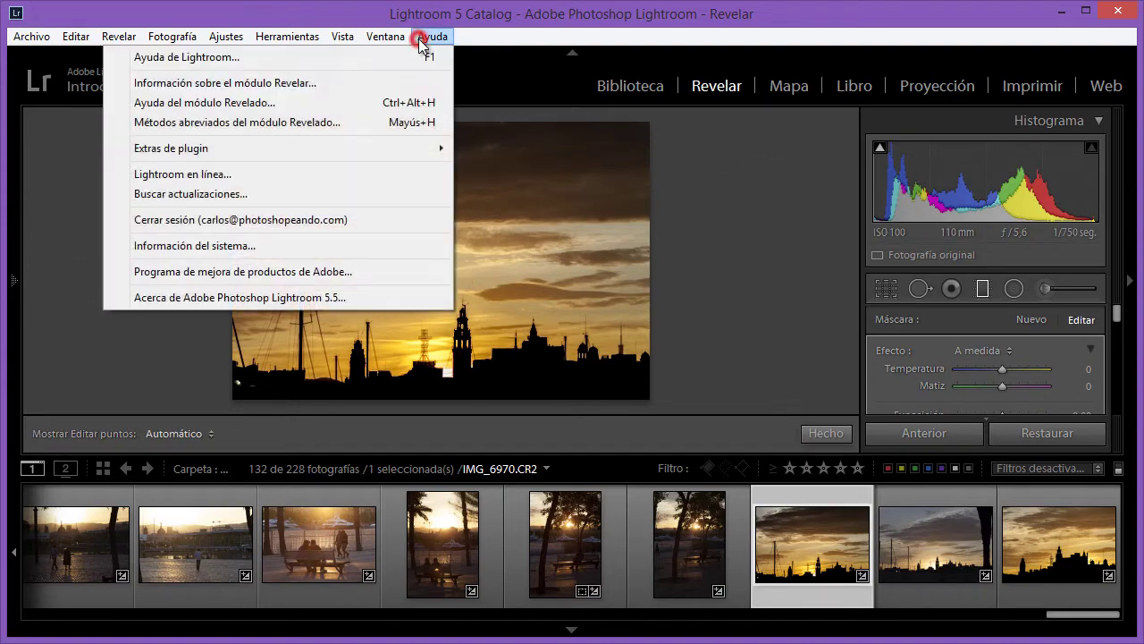
pyautogui.click(260, 297)
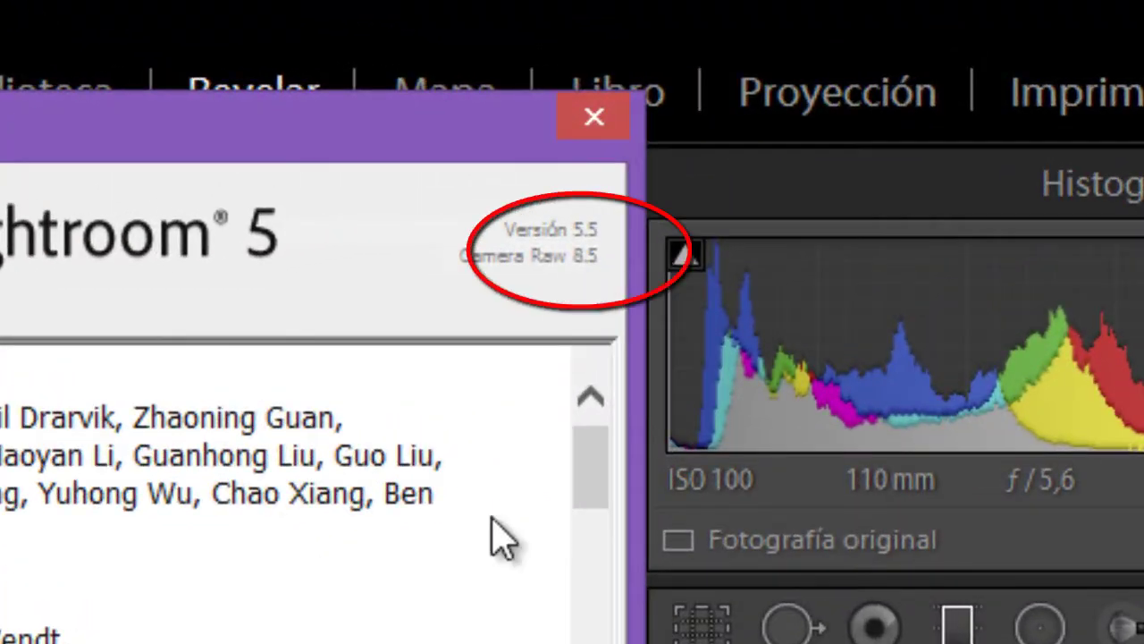
pyautogui.click(594, 116)
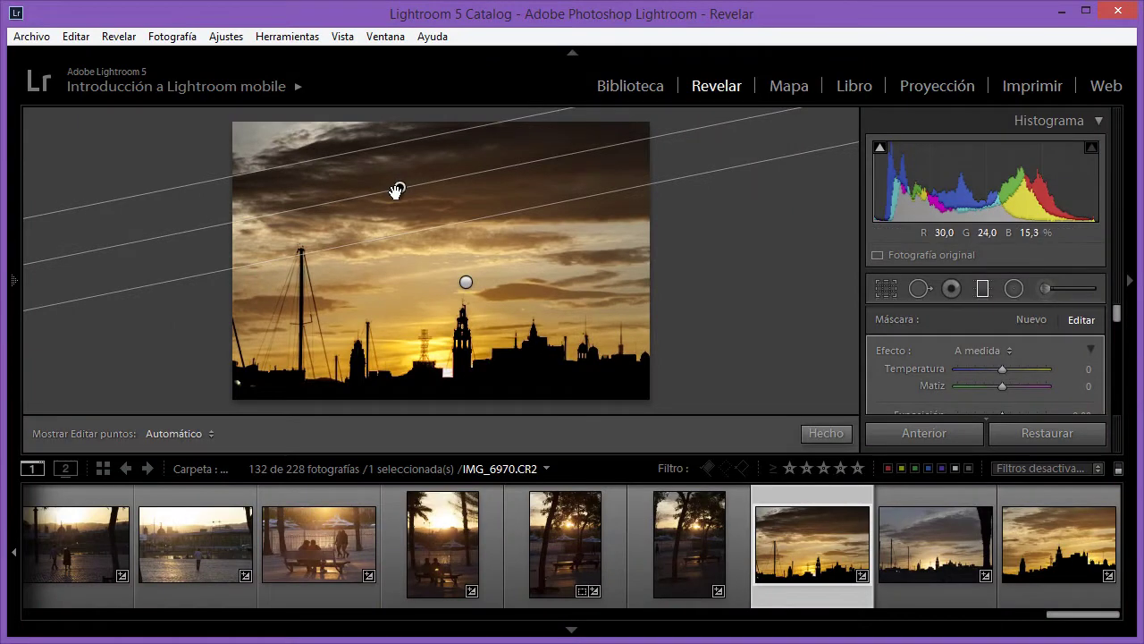
pyautogui.click(404, 191)
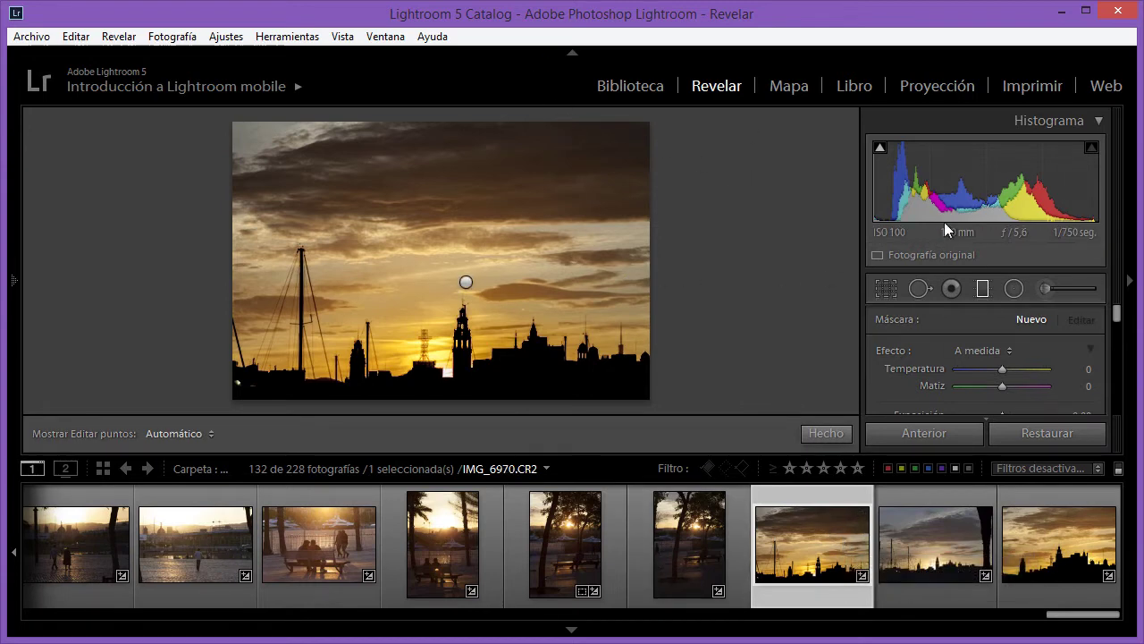
# - Show the filter's mask overlay and scroll the filmstrip to the glass-tower photos
pyautogui.press('o')
pyautogui.scroll(-3, 972, 357)
pyautogui.scroll(-2, 969, 347)
pyautogui.scroll(5, 969, 348)
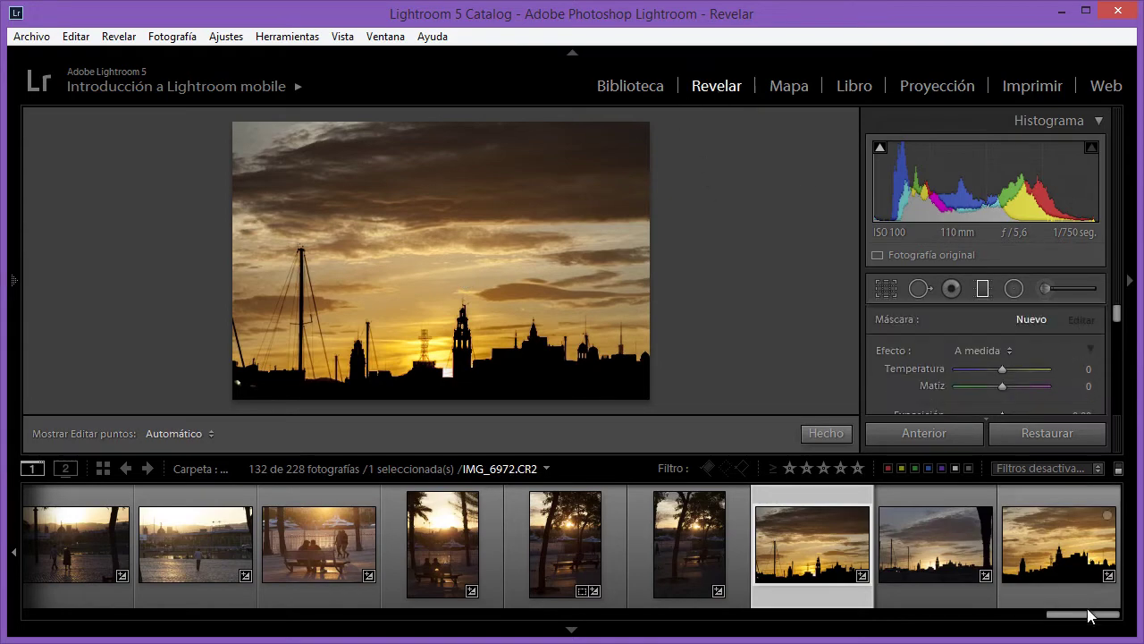
pyautogui.moveTo(1088, 615); pyautogui.dragTo(722, 616)
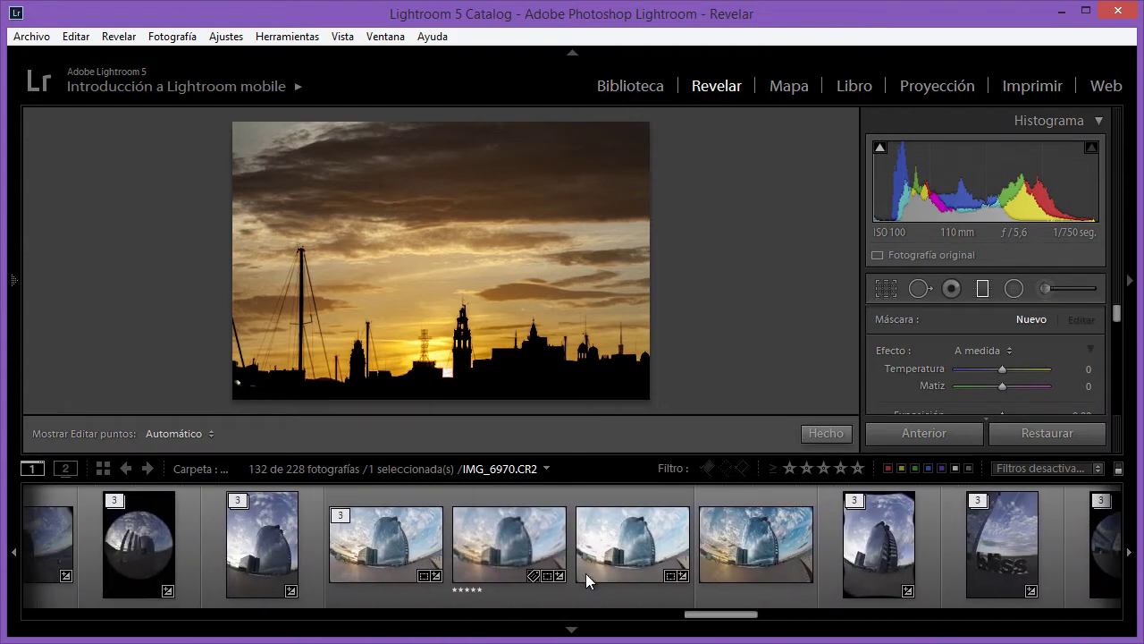
# - Select IMG_6885.CR2 from the tower stack and hide the filmstrip to enlarge it
pyautogui.click(757, 546)
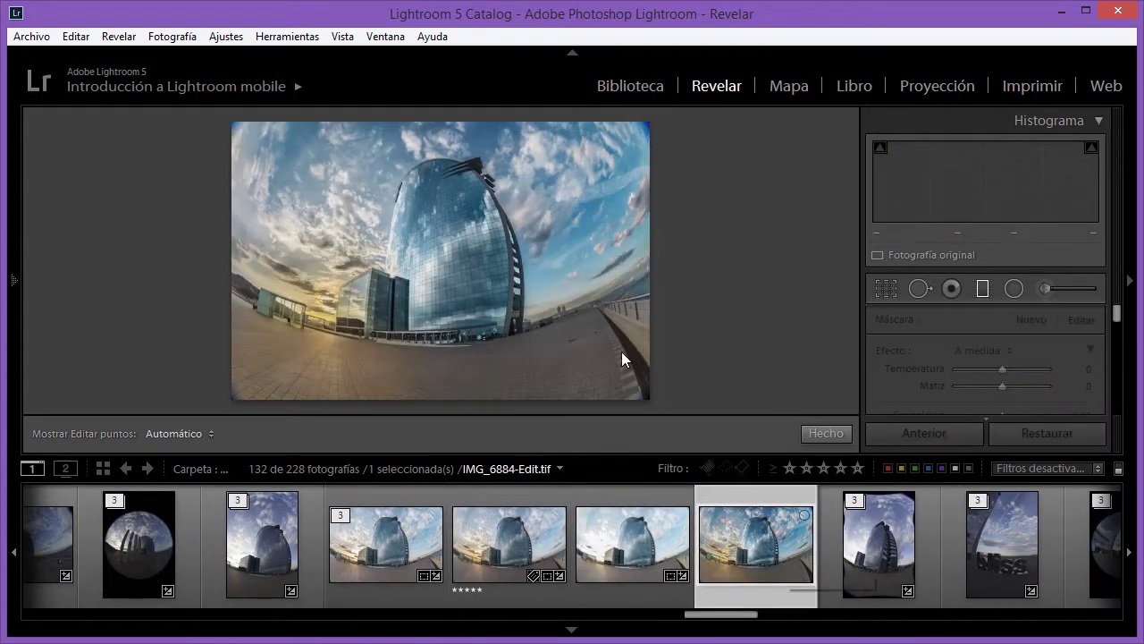
pyautogui.click(396, 544)
pyautogui.click(537, 544)
pyautogui.click(615, 554)
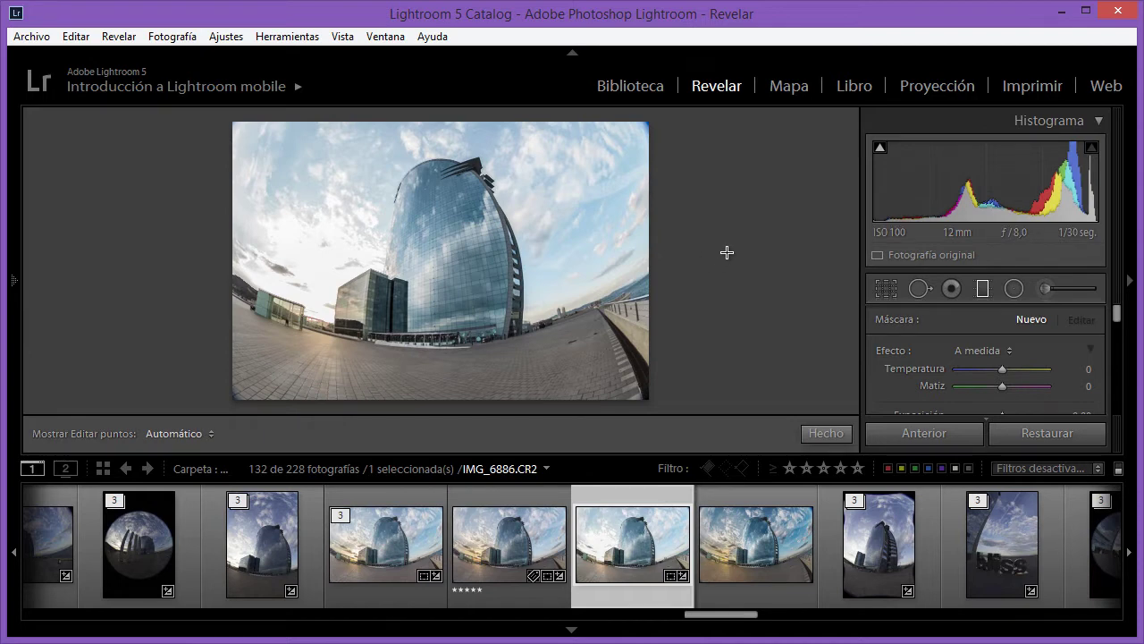
pyautogui.moveTo(509, 545)
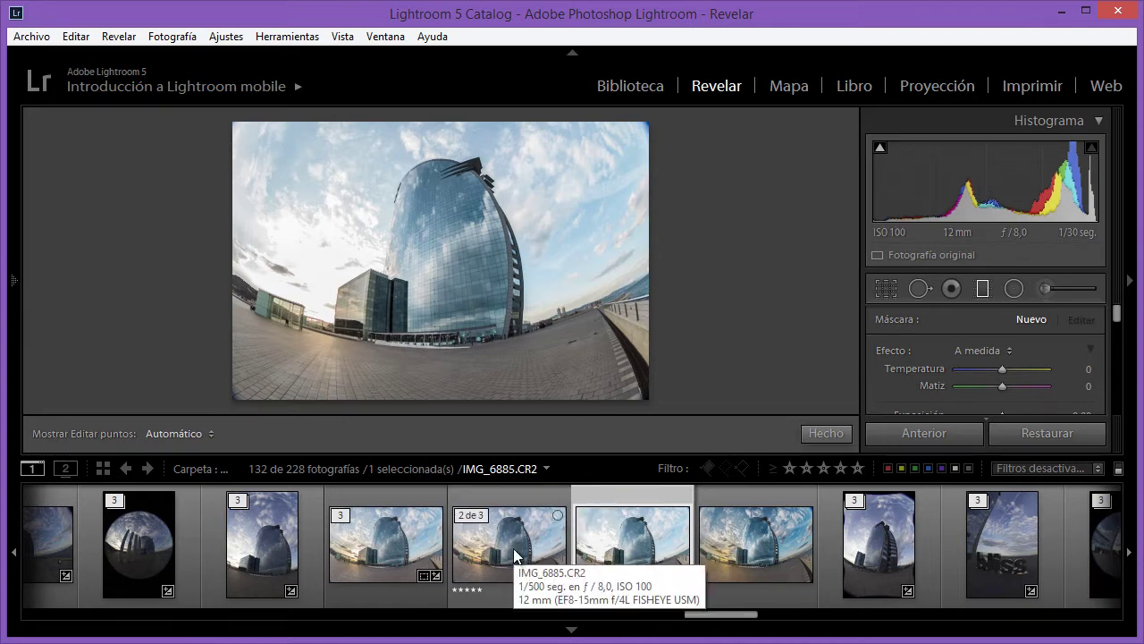
pyautogui.click(514, 554)
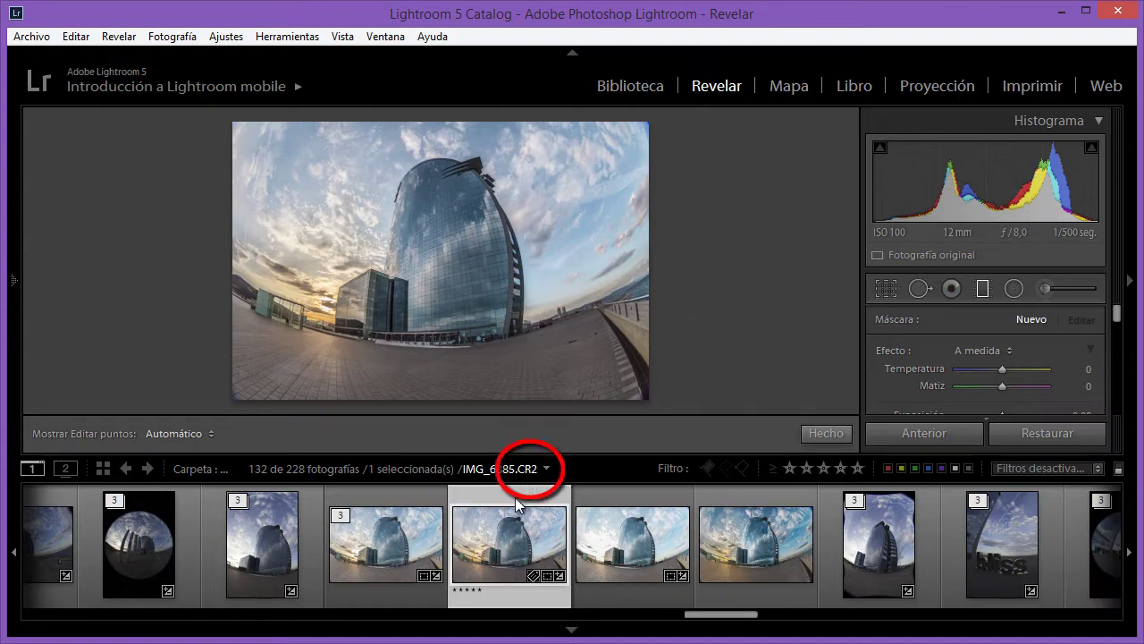
pyautogui.click(592, 639)
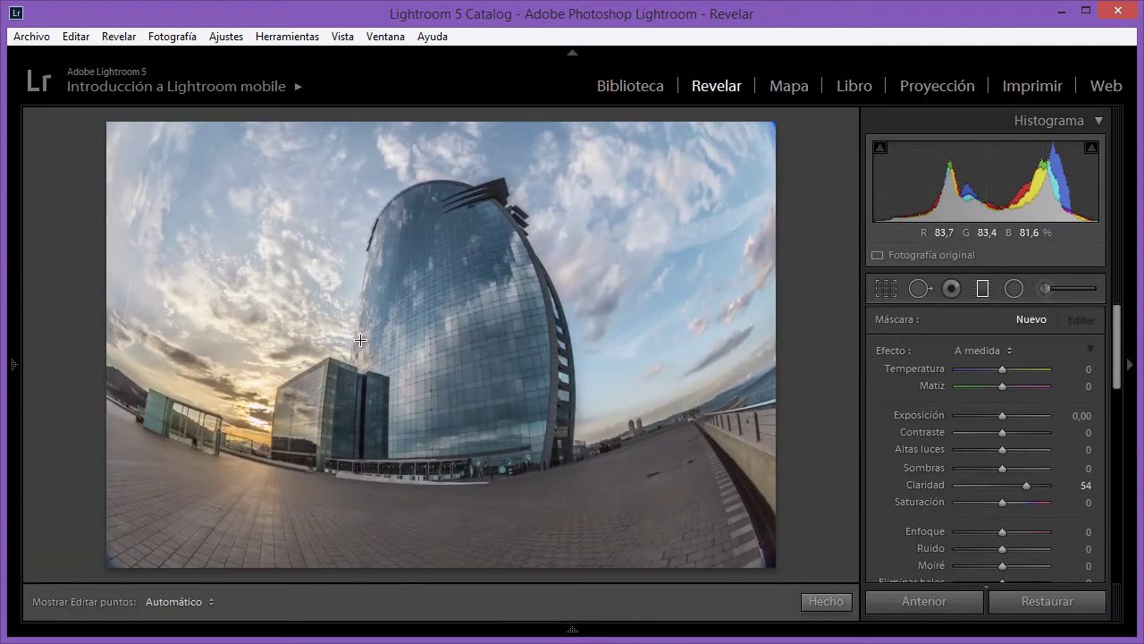
# - Draw a radial filter and resize it to cover the tower and sky
pyautogui.moveTo(447, 275); pyautogui.dragTo(445, 514)
pyautogui.moveTo(189, 204); pyautogui.dragTo(361, 269)
pyautogui.moveTo(470, 320); pyautogui.dragTo(516, 442)
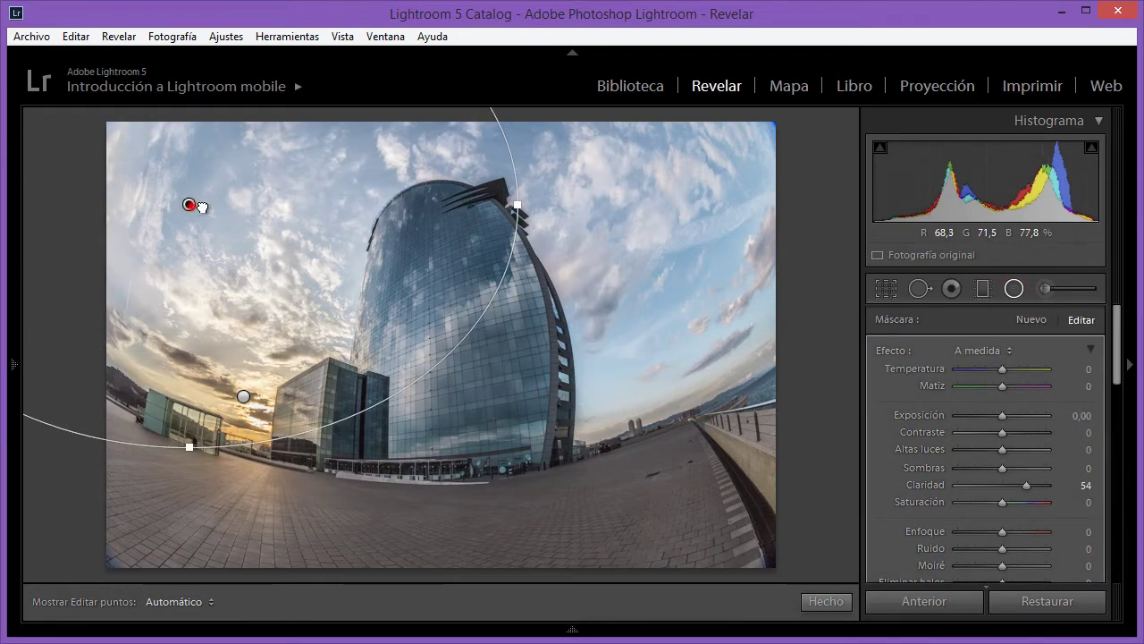
pyautogui.moveTo(191, 206); pyautogui.dragTo(430, 223)
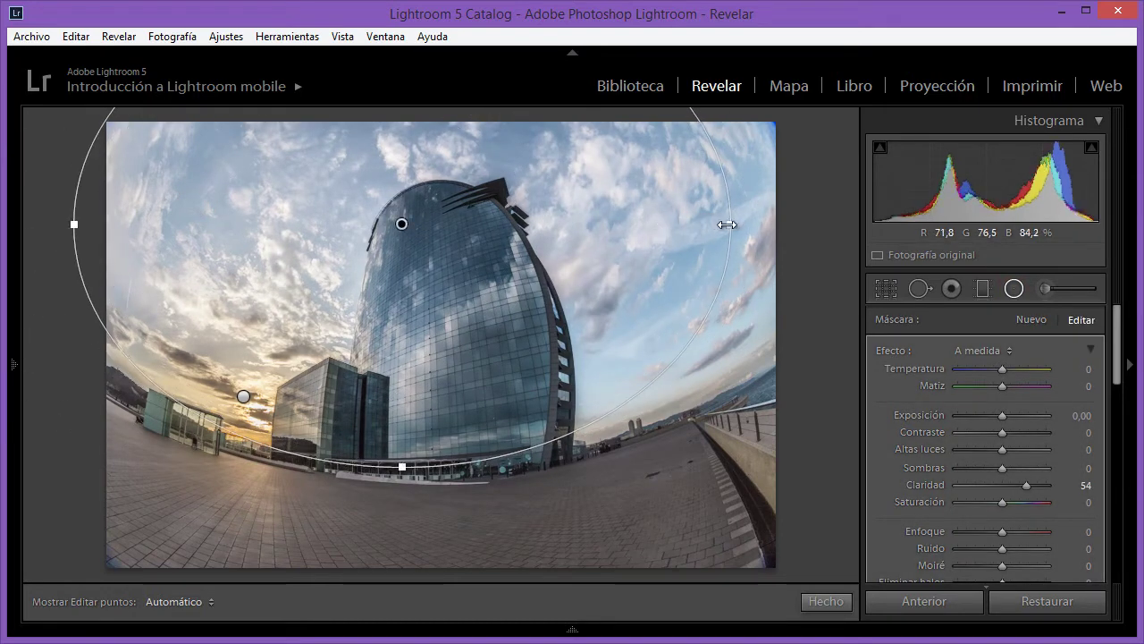
pyautogui.moveTo(727, 224); pyautogui.dragTo(807, 228)
pyautogui.moveTo(404, 224)
pyautogui.mouseDown()
pyautogui.moveTo(429, 195)
pyautogui.moveTo(436, 159)
pyautogui.mouseUp()
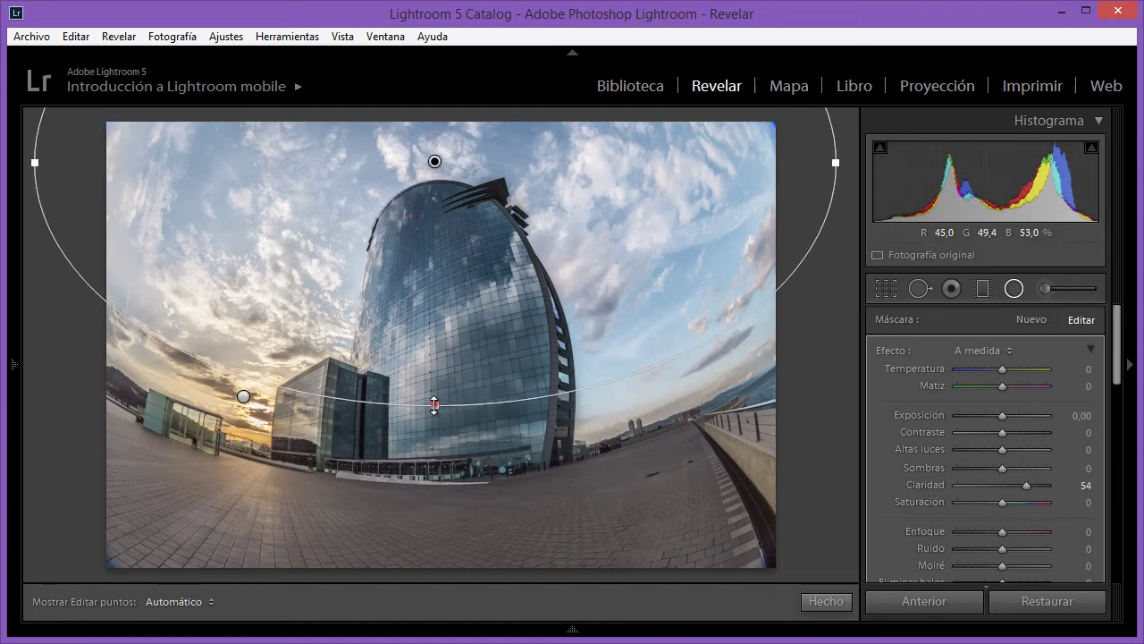
pyautogui.moveTo(435, 402); pyautogui.dragTo(429, 462)
pyautogui.moveTo(838, 162); pyautogui.dragTo(877, 167)
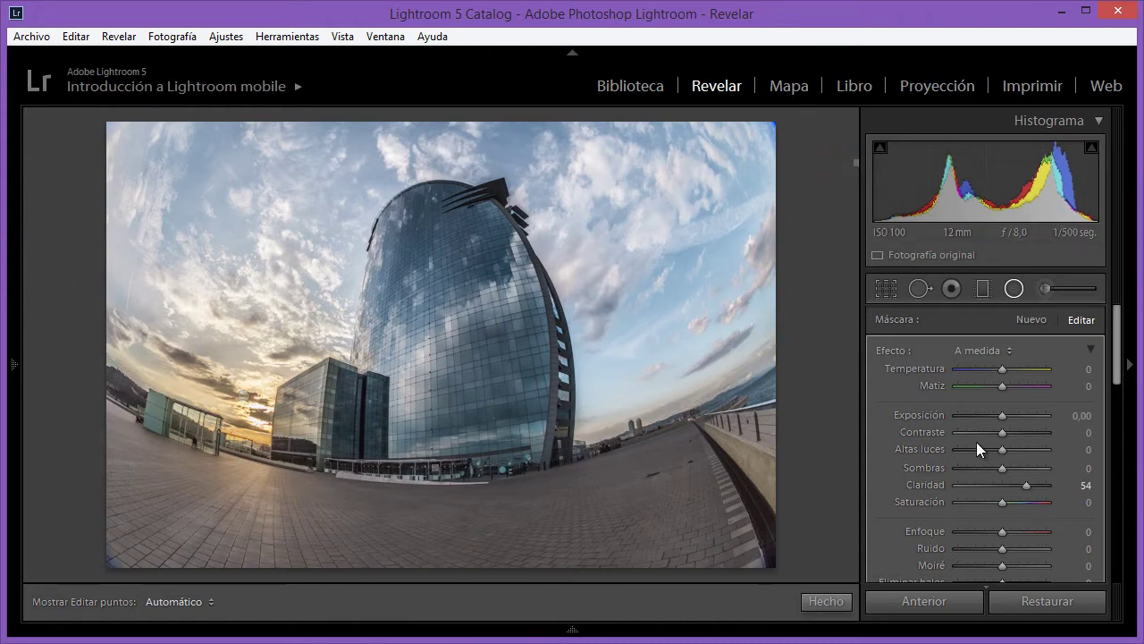
# - Set the radial filter to exposure -1,60, clarity 78, saturation 50, feather 15, highlights 58
pyautogui.doubleClick(928, 484)
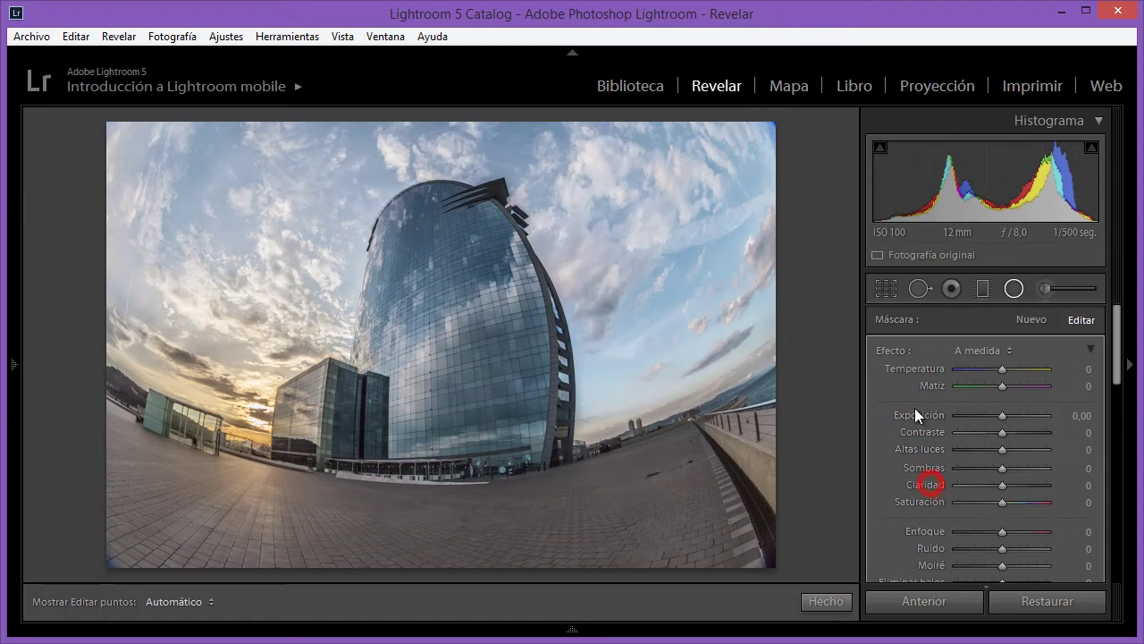
pyautogui.moveTo(1002, 416); pyautogui.dragTo(984, 416)
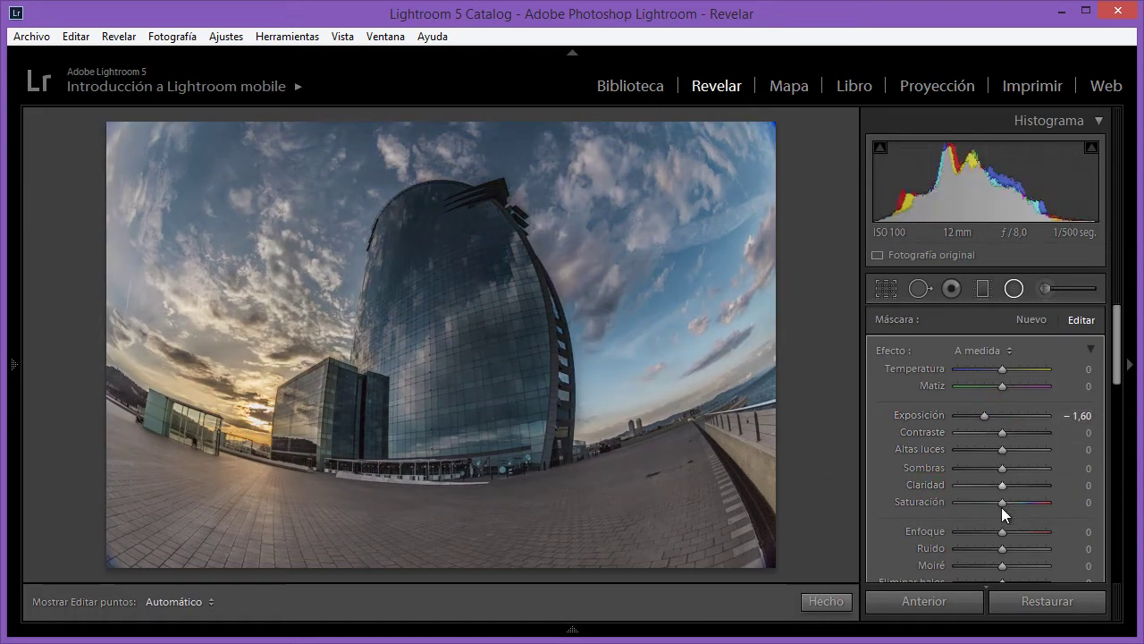
pyautogui.click(1002, 485)
pyautogui.moveTo(1002, 485)
pyautogui.mouseDown()
pyautogui.moveTo(1039, 484)
pyautogui.moveTo(1025, 499)
pyautogui.mouseUp()
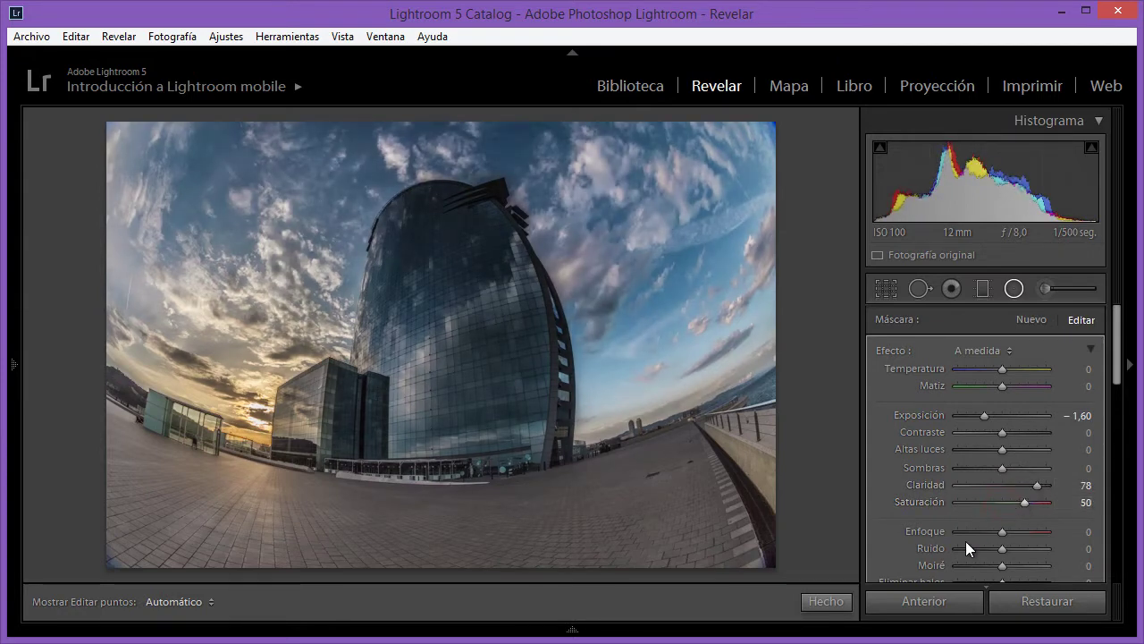
pyautogui.scroll(-3, 983, 514)
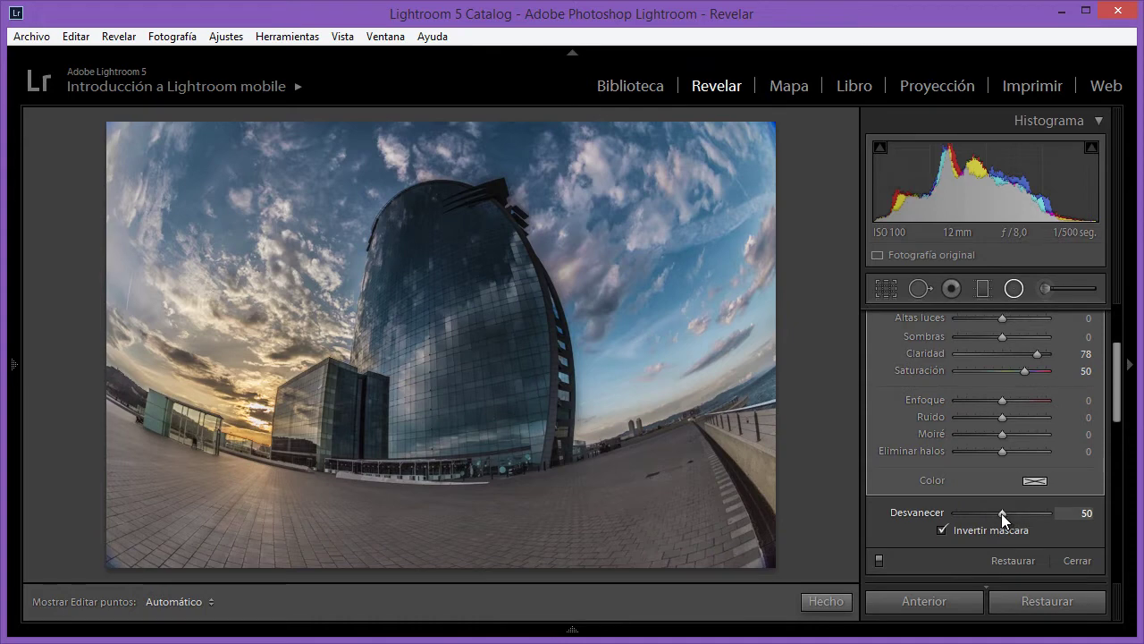
pyautogui.moveTo(1001, 514)
pyautogui.mouseDown()
pyautogui.moveTo(942, 513)
pyautogui.moveTo(993, 519)
pyautogui.moveTo(969, 520)
pyautogui.mouseUp()
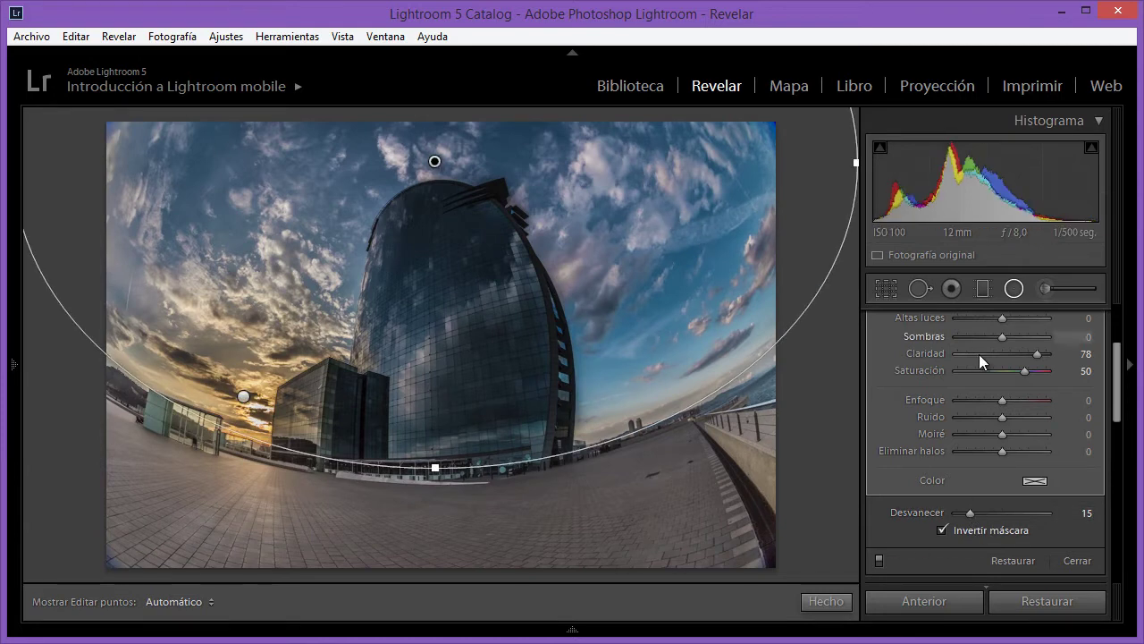
pyautogui.scroll(3, 1009, 377)
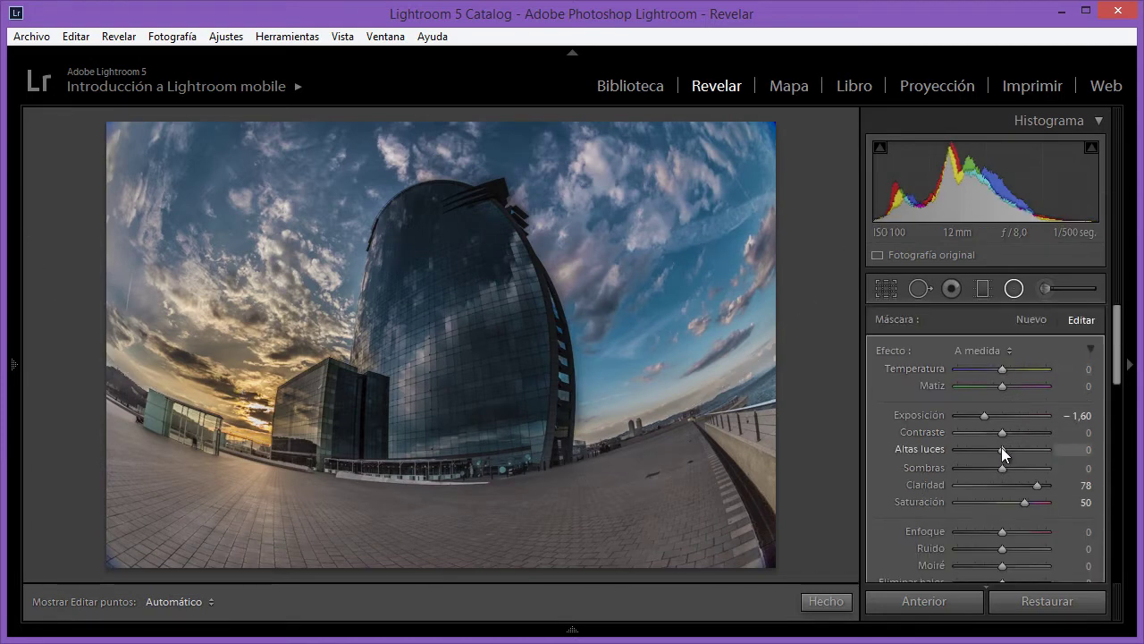
pyautogui.moveTo(1002, 447)
pyautogui.mouseDown()
pyautogui.moveTo(1037, 448)
pyautogui.moveTo(1026, 451)
pyautogui.mouseUp()
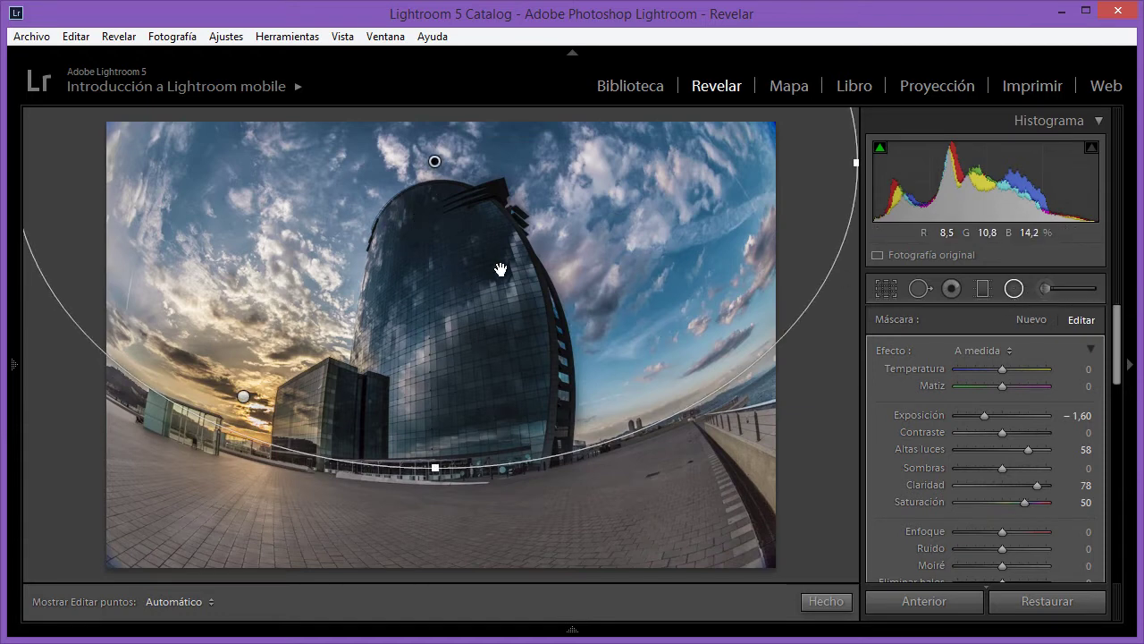
pyautogui.click(572, 630)
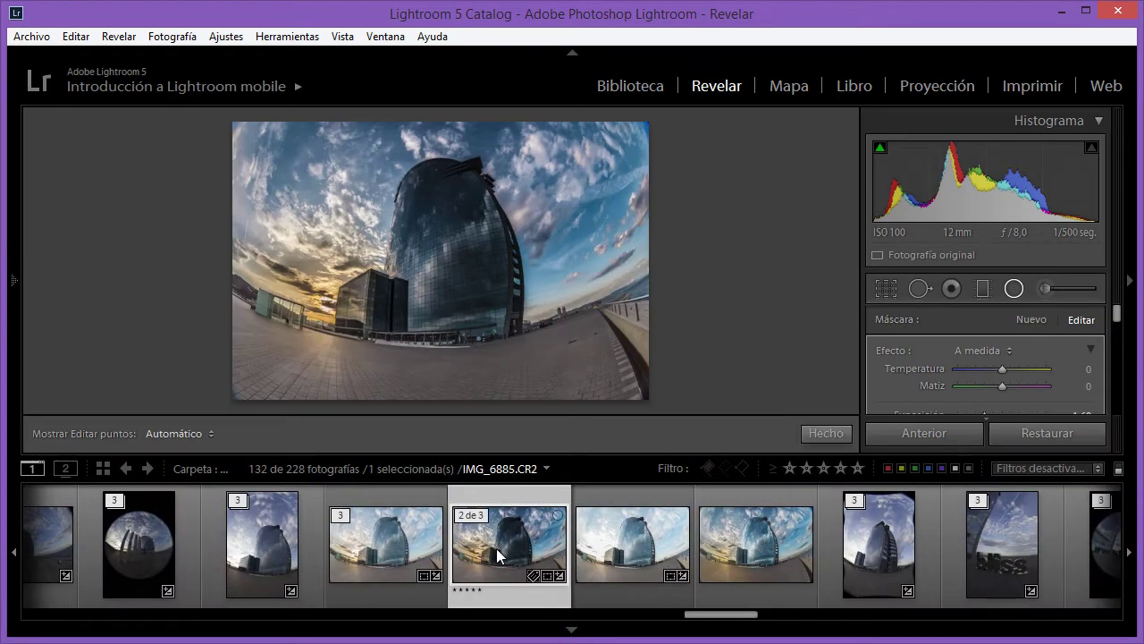
# - Reveal IMG_6885.CR2 in File Explorer via Mostrar en Explorador and select it beside its XMP
pyautogui.rightClick(479, 540)
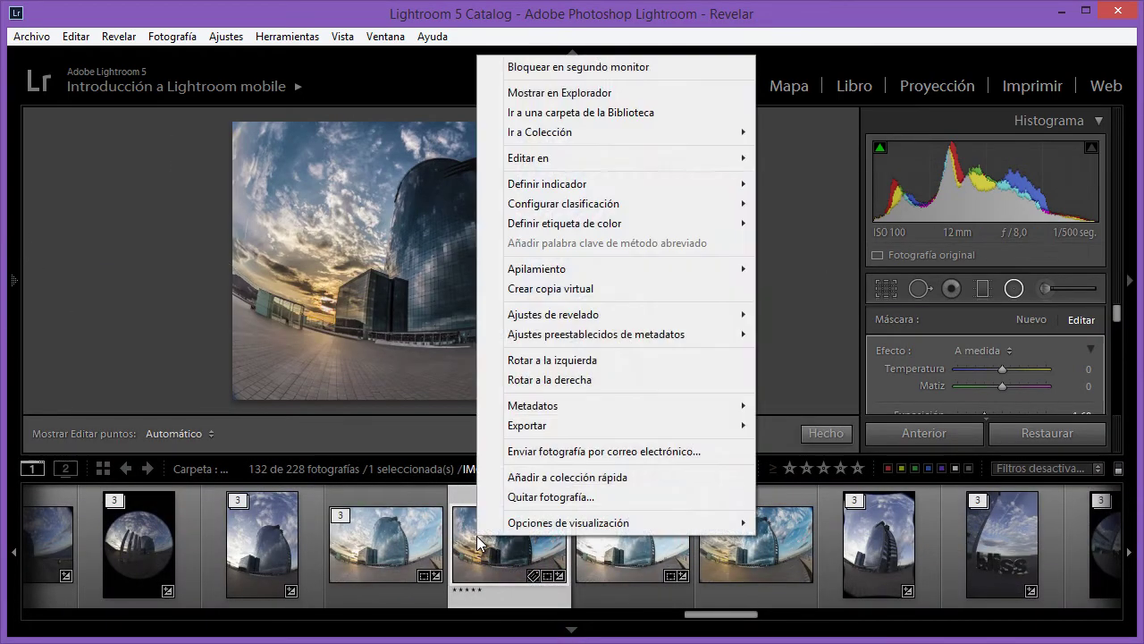
pyautogui.click(555, 95)
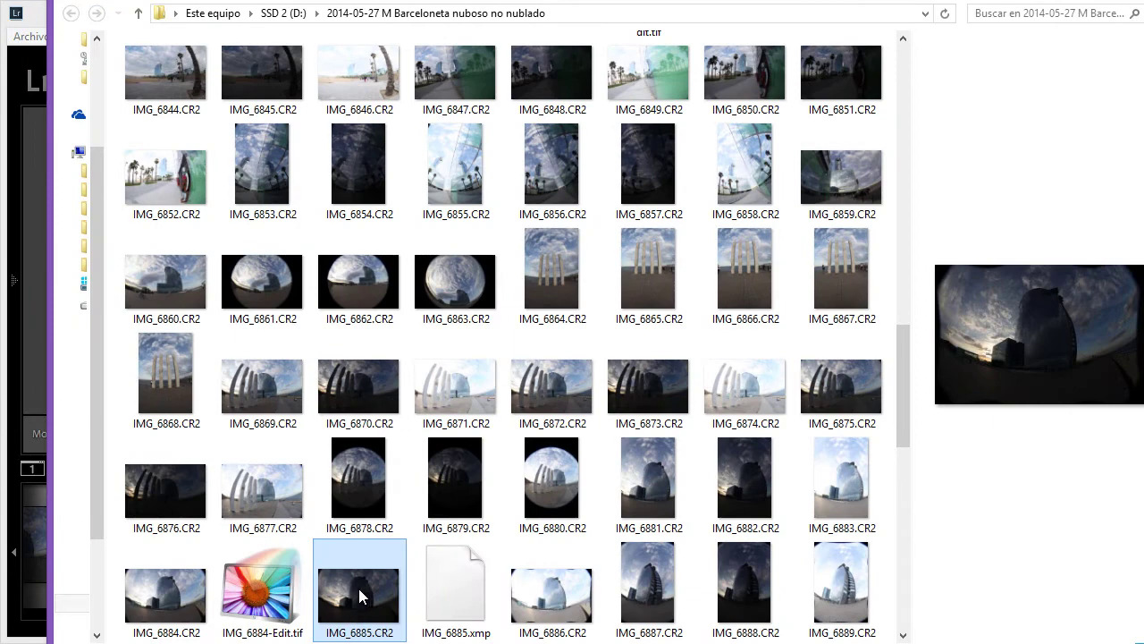
pyautogui.moveTo(359, 588); pyautogui.dragTo(367, 581)
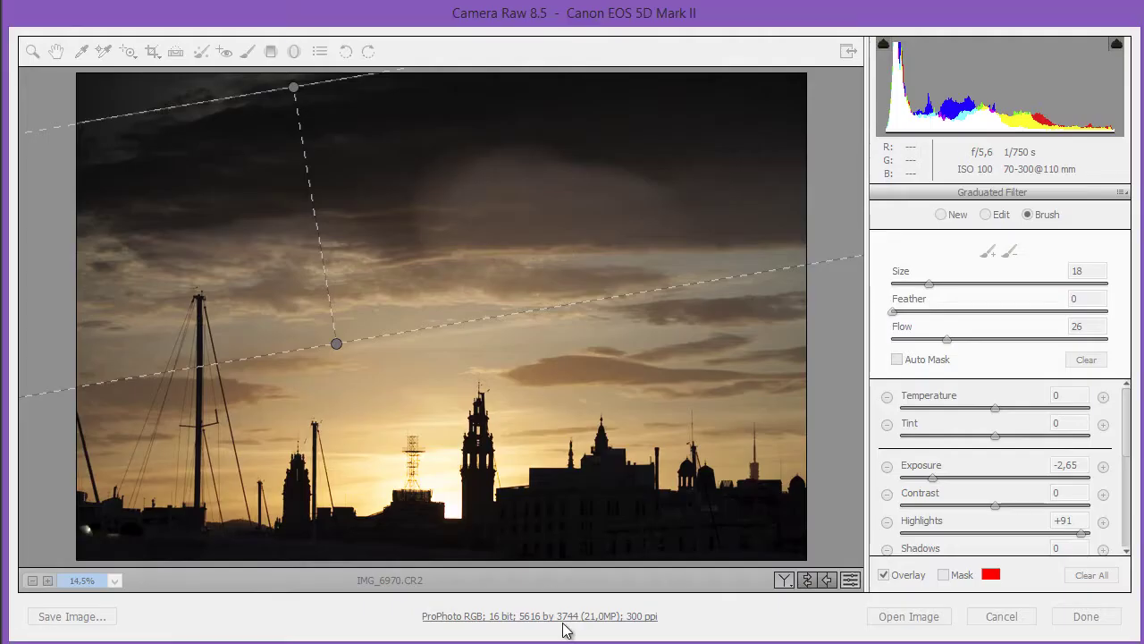
pyautogui.click(989, 615)
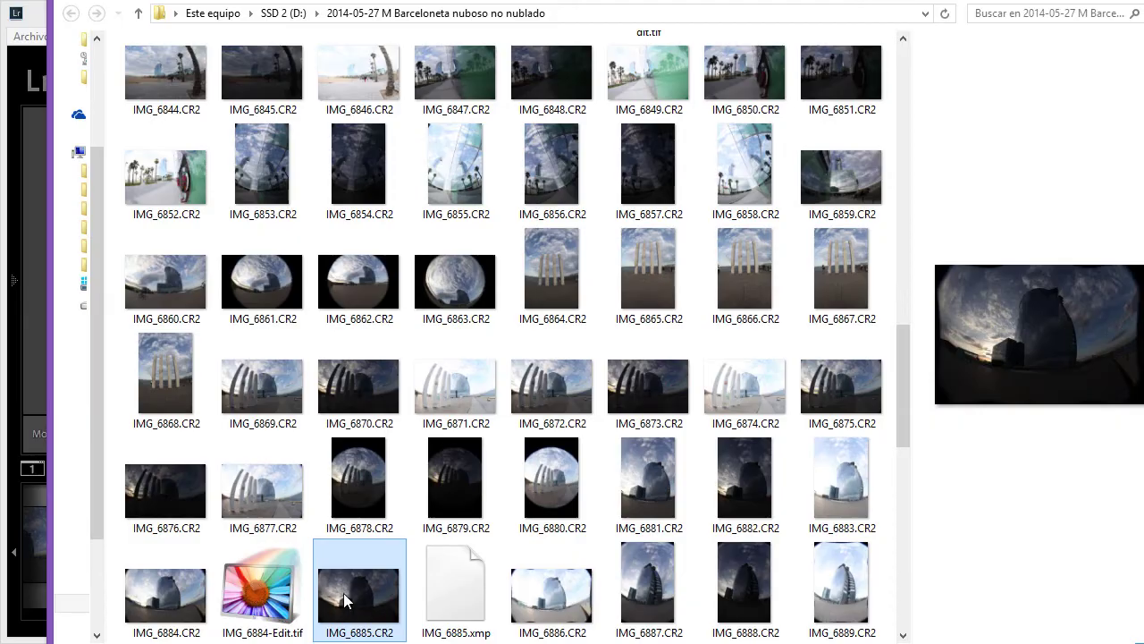
pyautogui.click(347, 590)
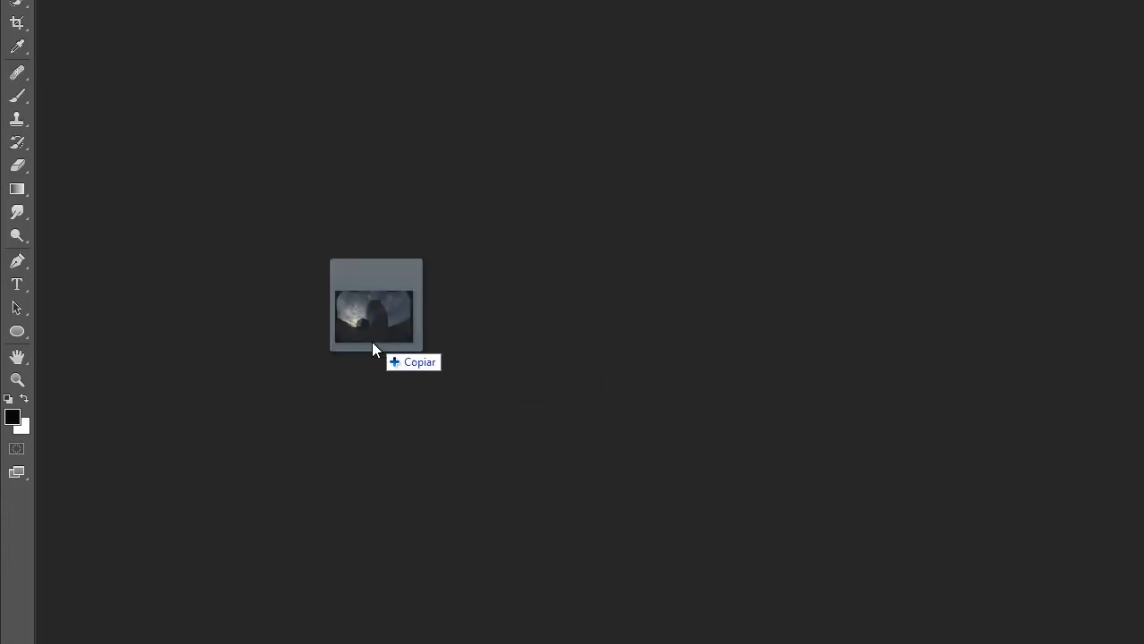
# - Drag IMG_6885.CR2 onto Photoshop to view it unedited in Camera Raw, then cancel
pyautogui.moveTo(359, 585); pyautogui.dragTo(473, 290)
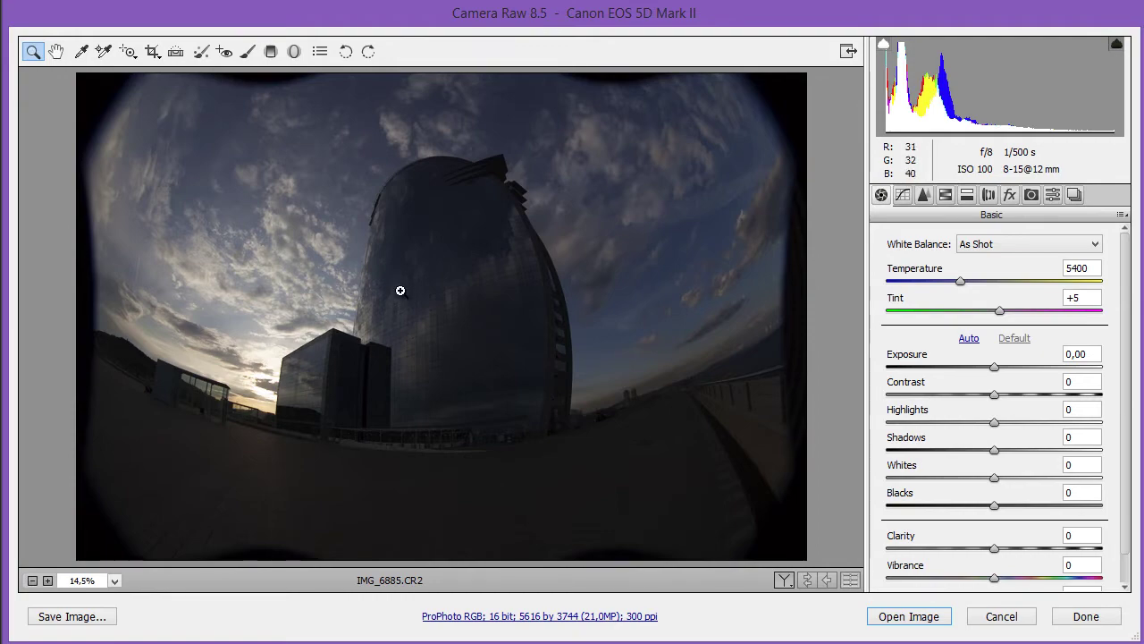
pyautogui.click(992, 621)
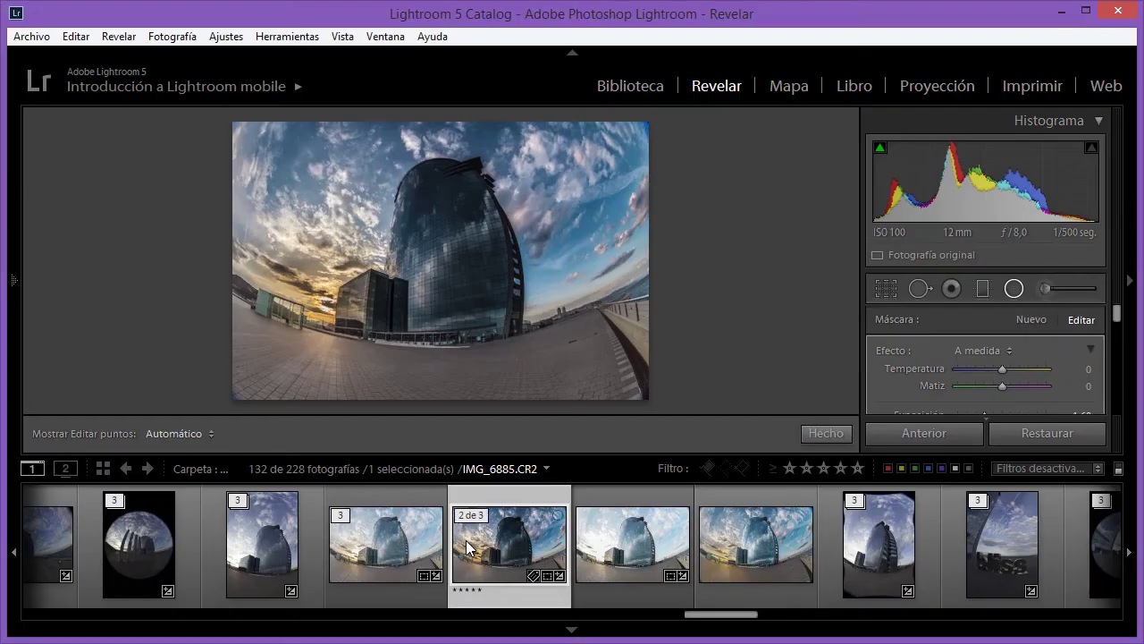
# - Save IMG_6885's metadata to its XMP sidecar with Ctrl+S (Guardar metadatos en archivo)
pyautogui.rightClick(506, 527)
pyautogui.moveTo(642, 390)
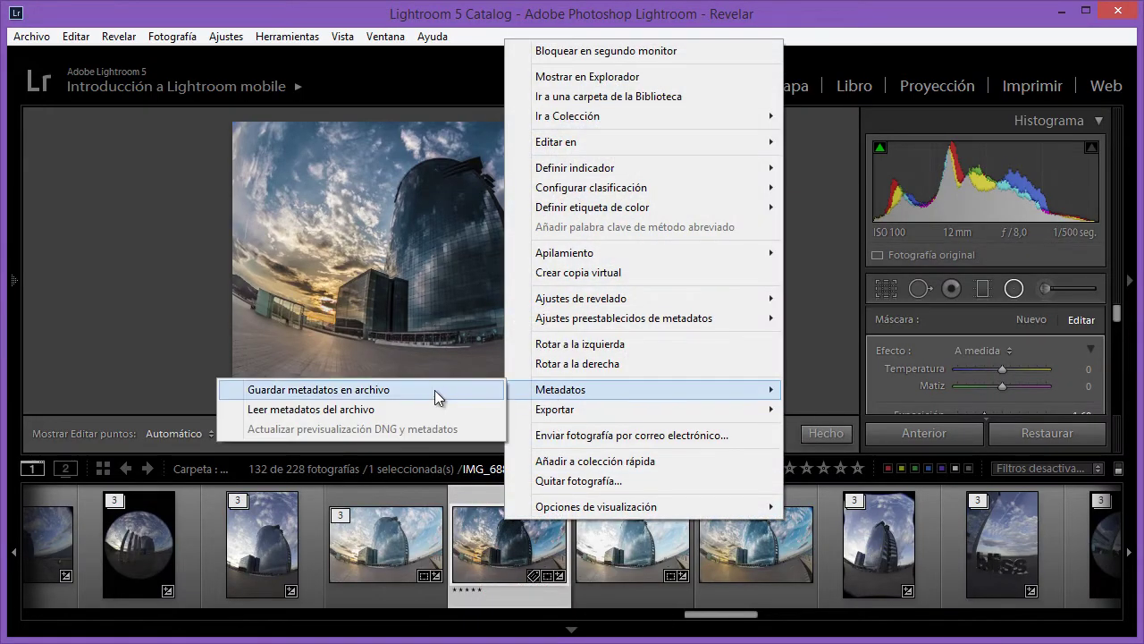
pyautogui.click(172, 42)
pyautogui.click(174, 42)
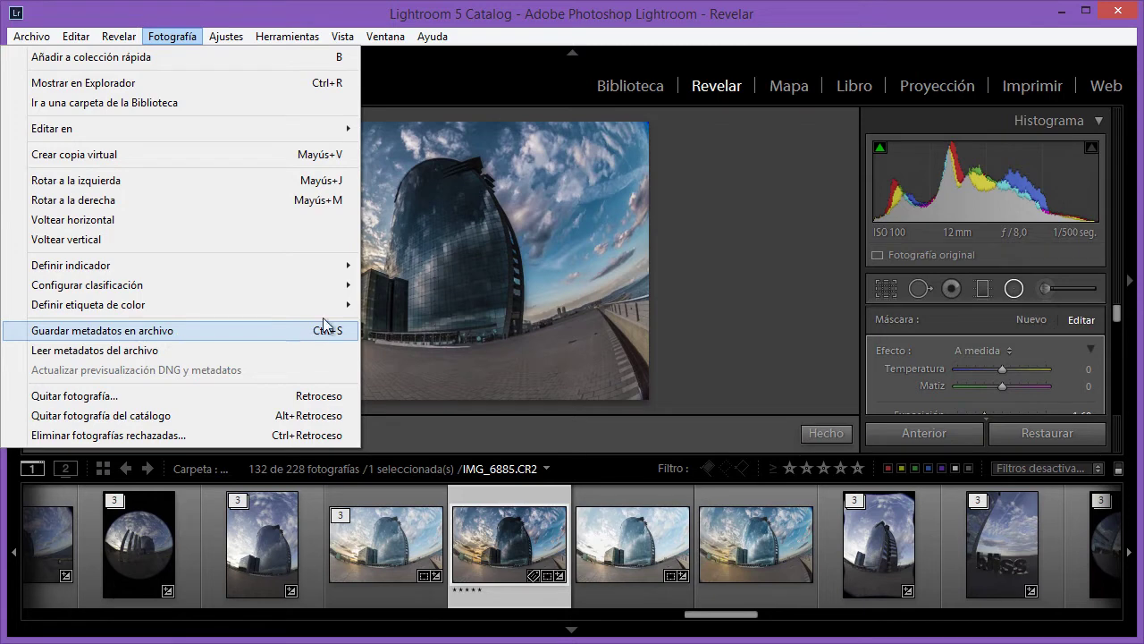
pyautogui.click(591, 15)
pyautogui.moveTo(509, 543)
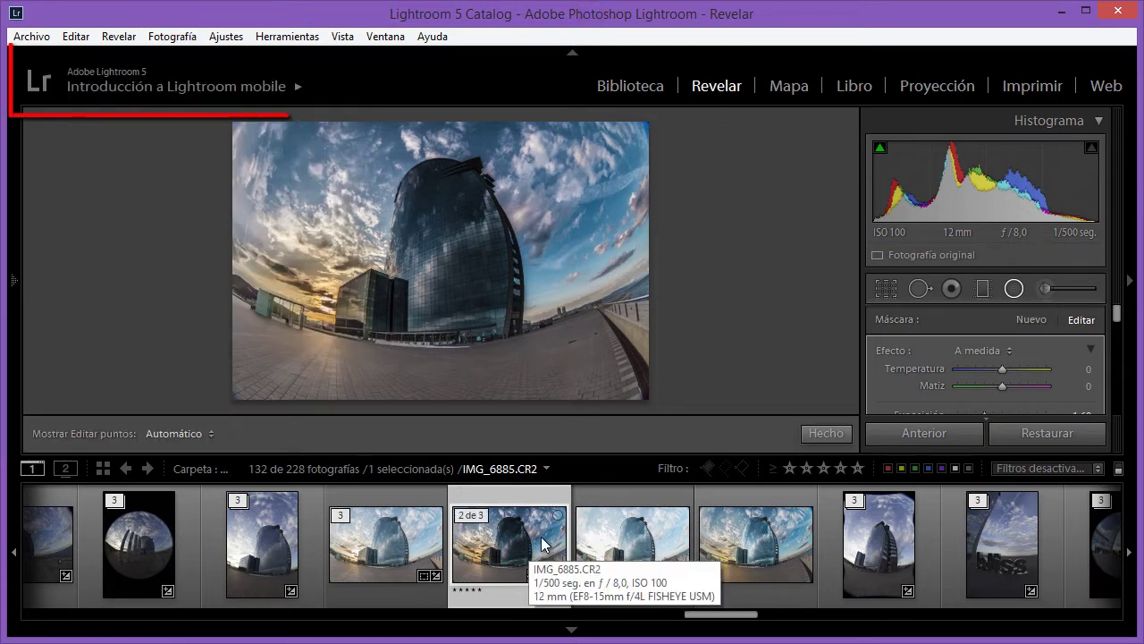
pyautogui.hotkey('ctrl', 's')
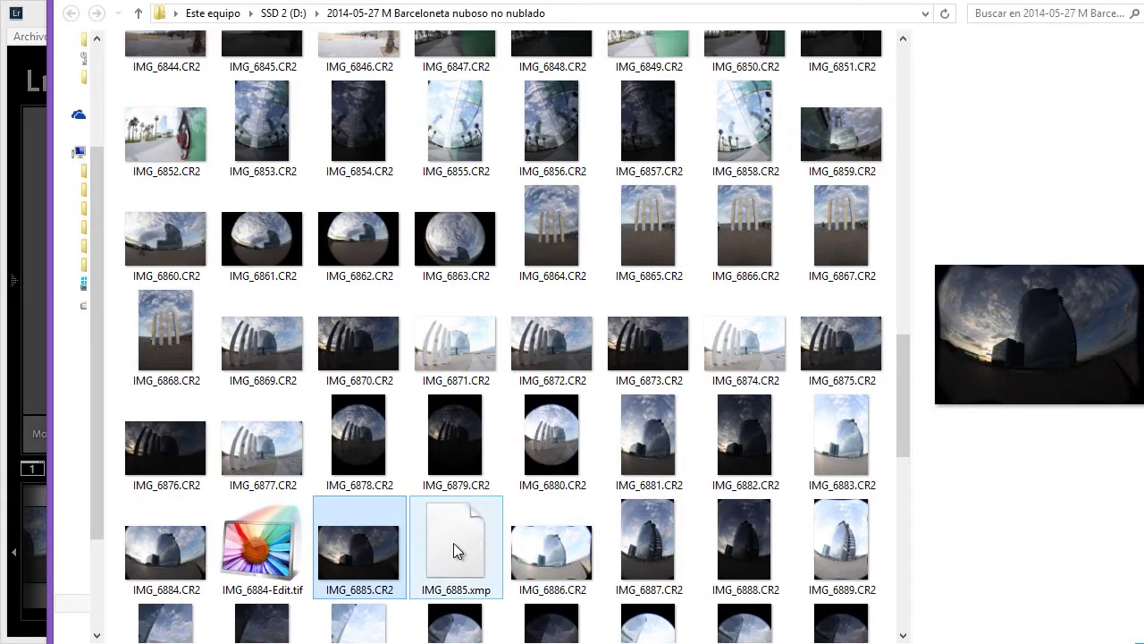
# - Compare IMG_6885.CR2 with IMG_6885.xmp, confirming the sidecar is 11,0 KB, modified 26/06/2014 18:06
pyautogui.click(462, 557)
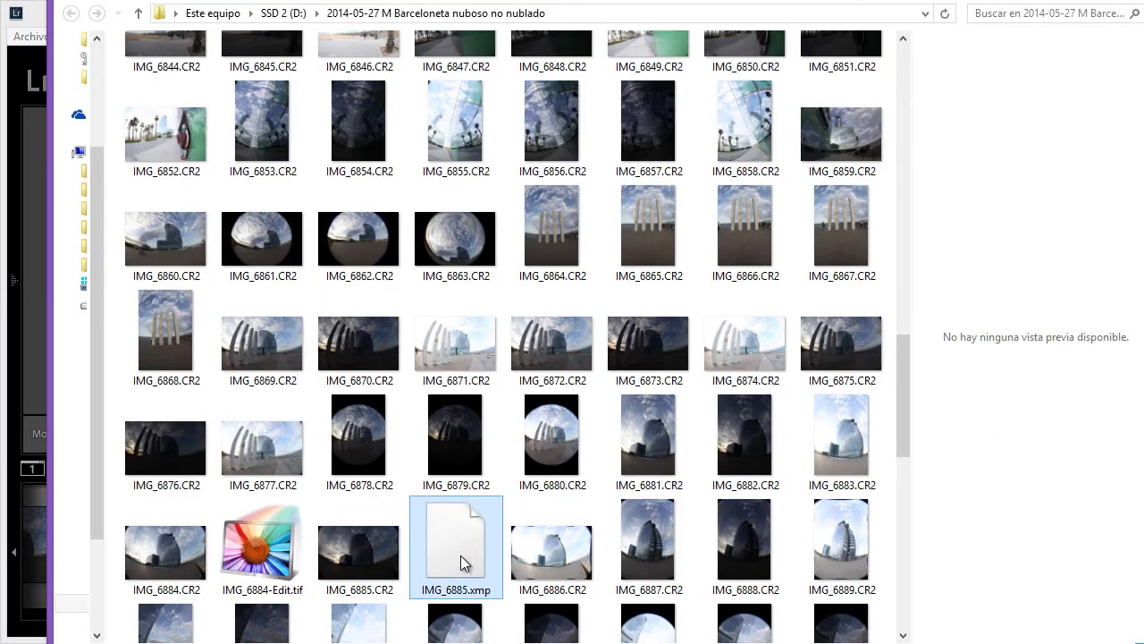
pyautogui.click(348, 559)
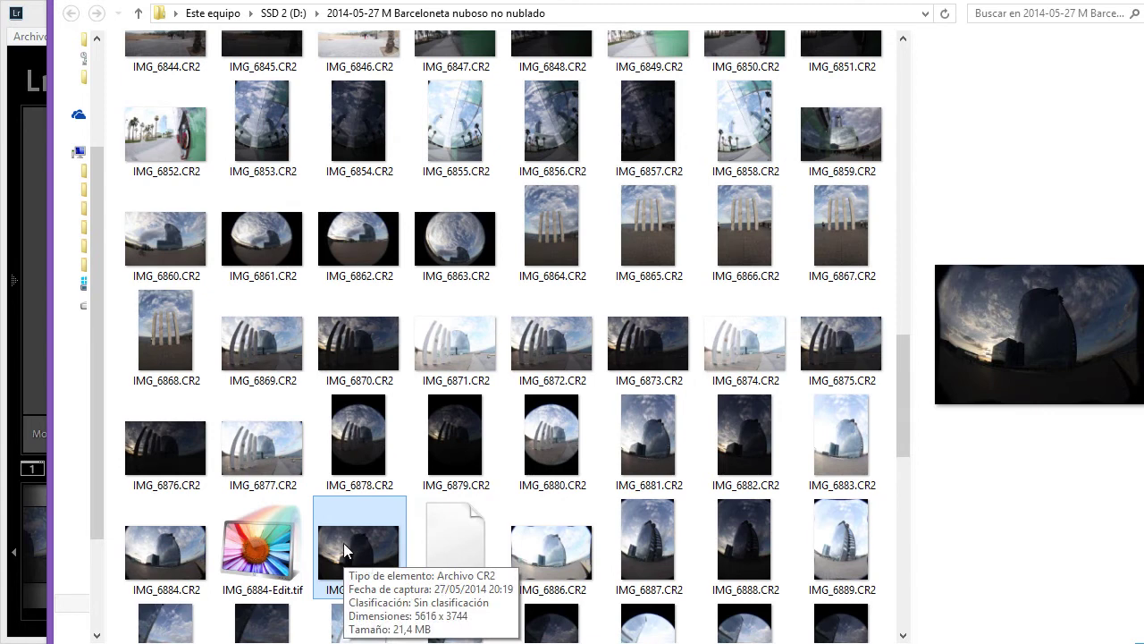
pyautogui.click(456, 548)
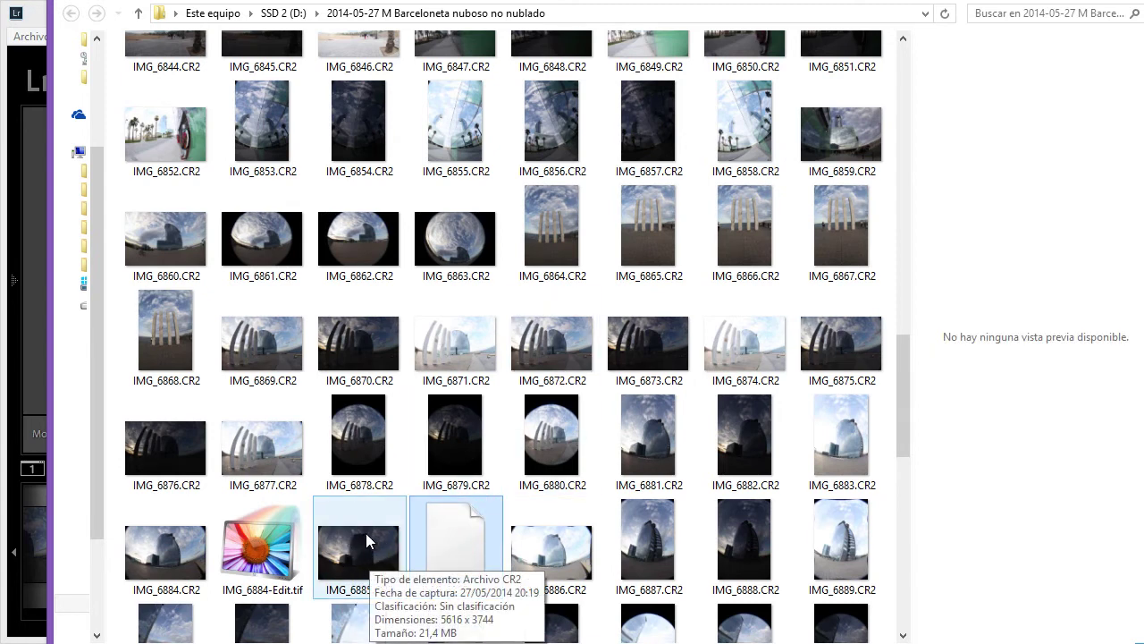
pyautogui.click(357, 558)
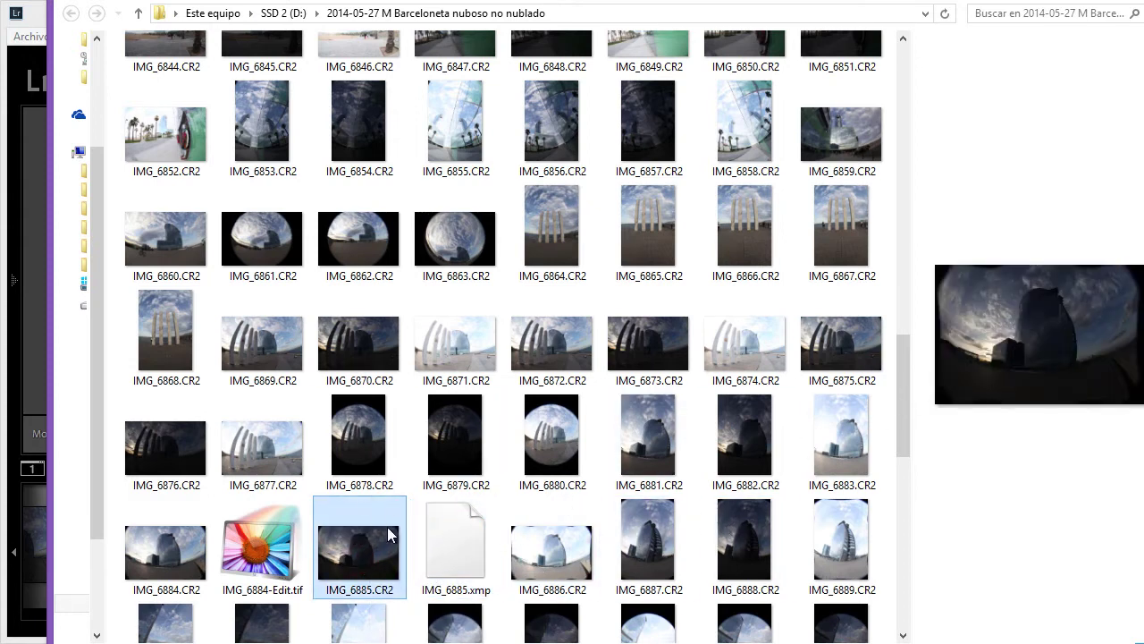
pyautogui.click(437, 549)
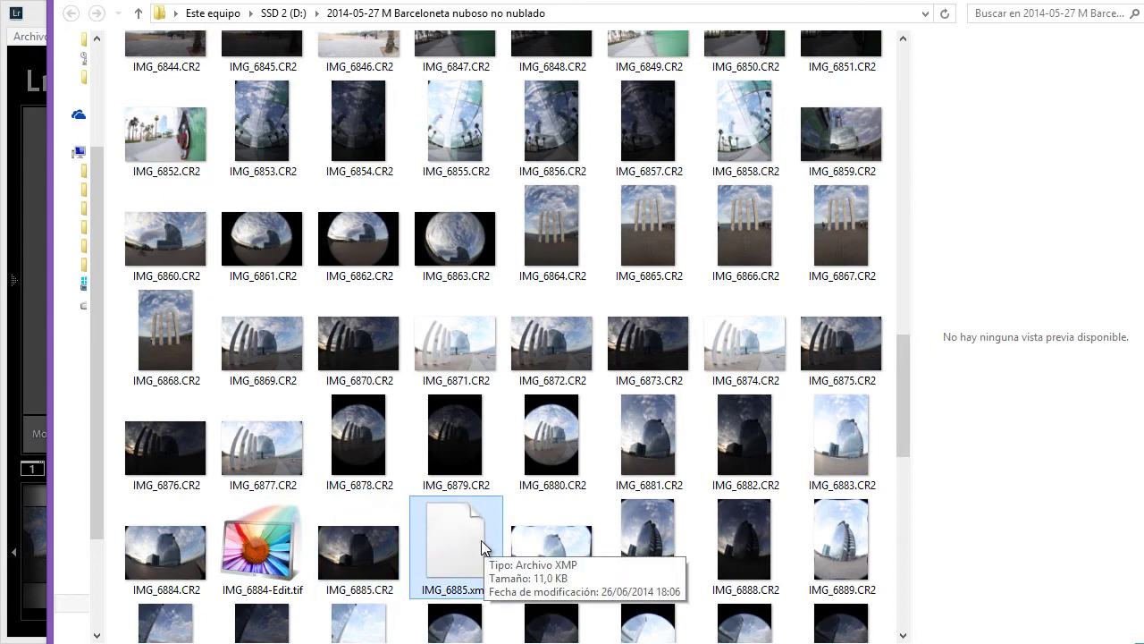
pyautogui.moveTo(456, 554); pyautogui.dragTo(682, 269)
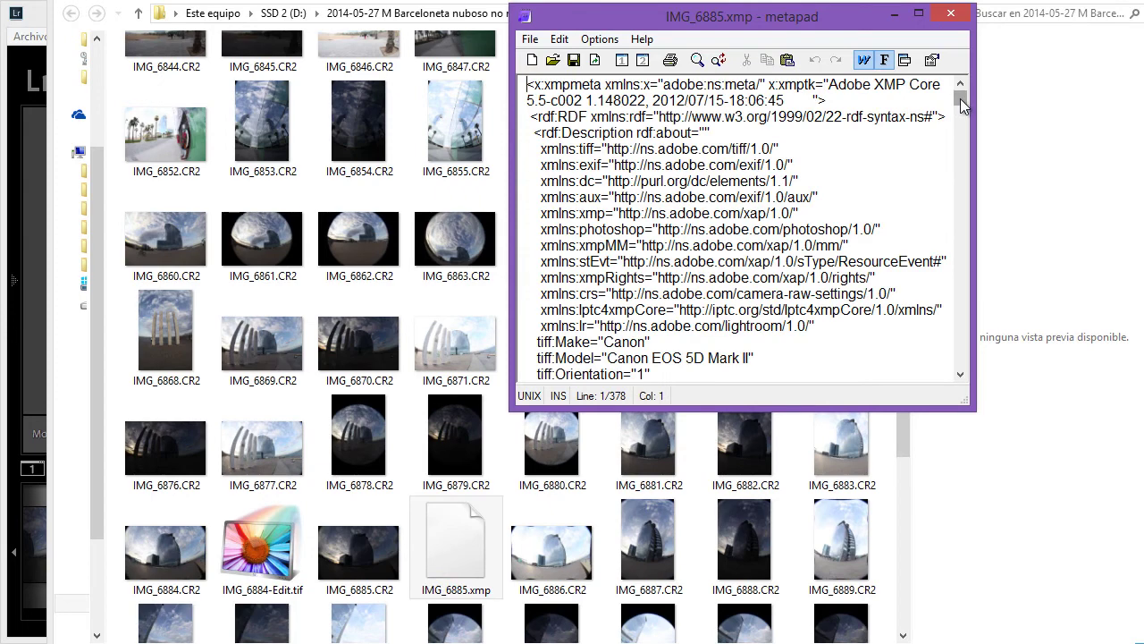
pyautogui.moveTo(962, 102); pyautogui.dragTo(987, 385)
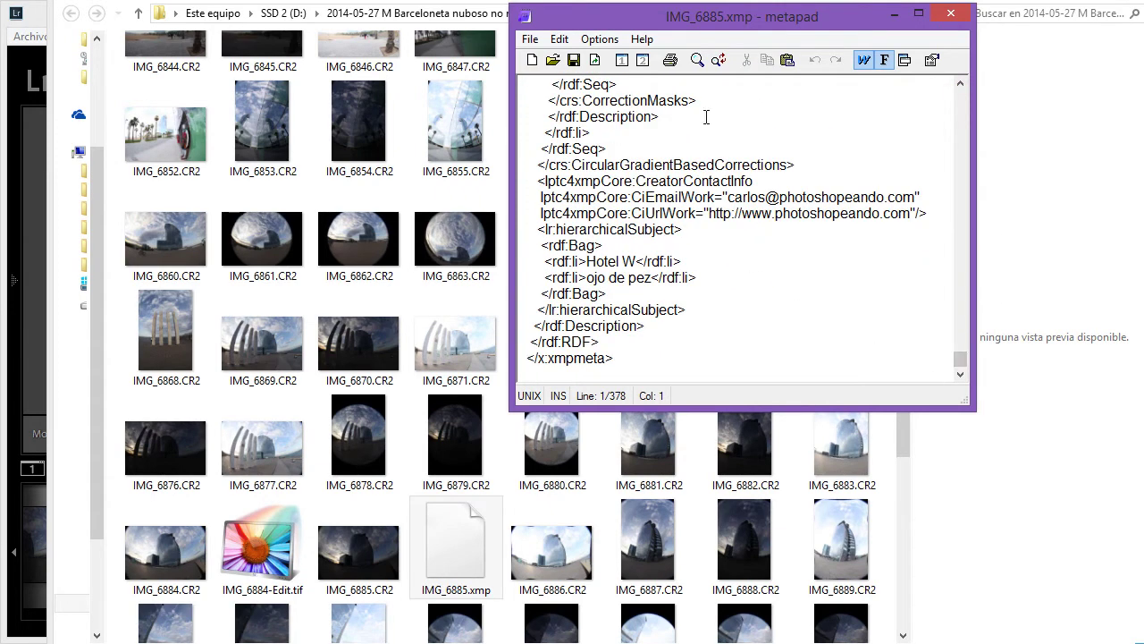
pyautogui.moveTo(588, 261); pyautogui.dragTo(635, 261)
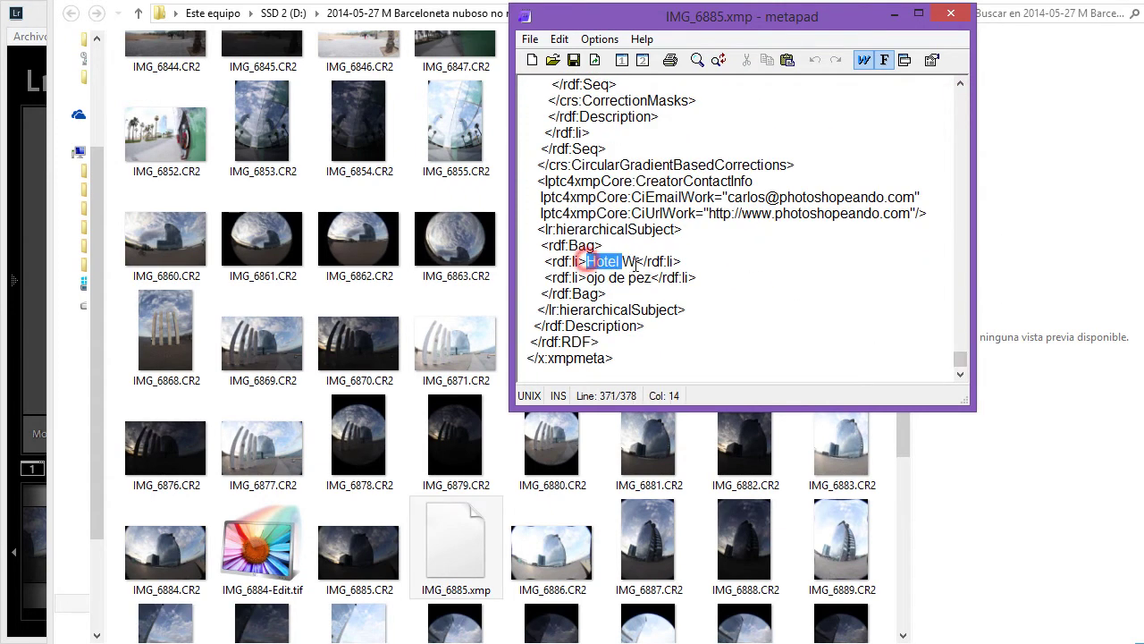
pyautogui.hotkey('alt', 'Tab')
pyautogui.click(635, 85)
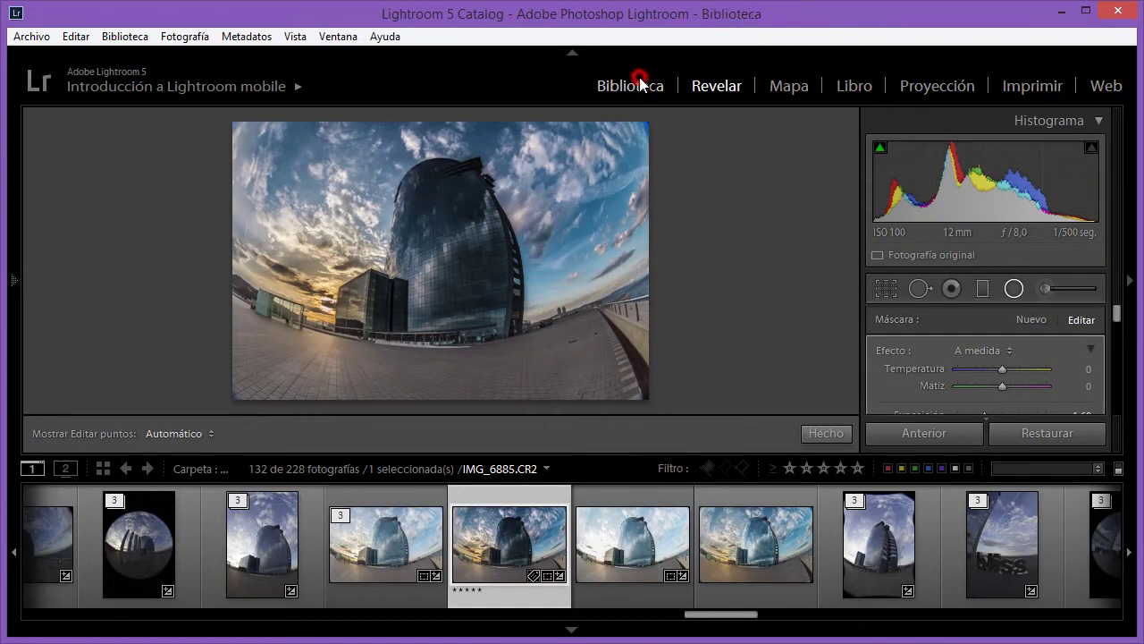
pyautogui.click(716, 87)
pyautogui.hotkey('alt', 'Tab')
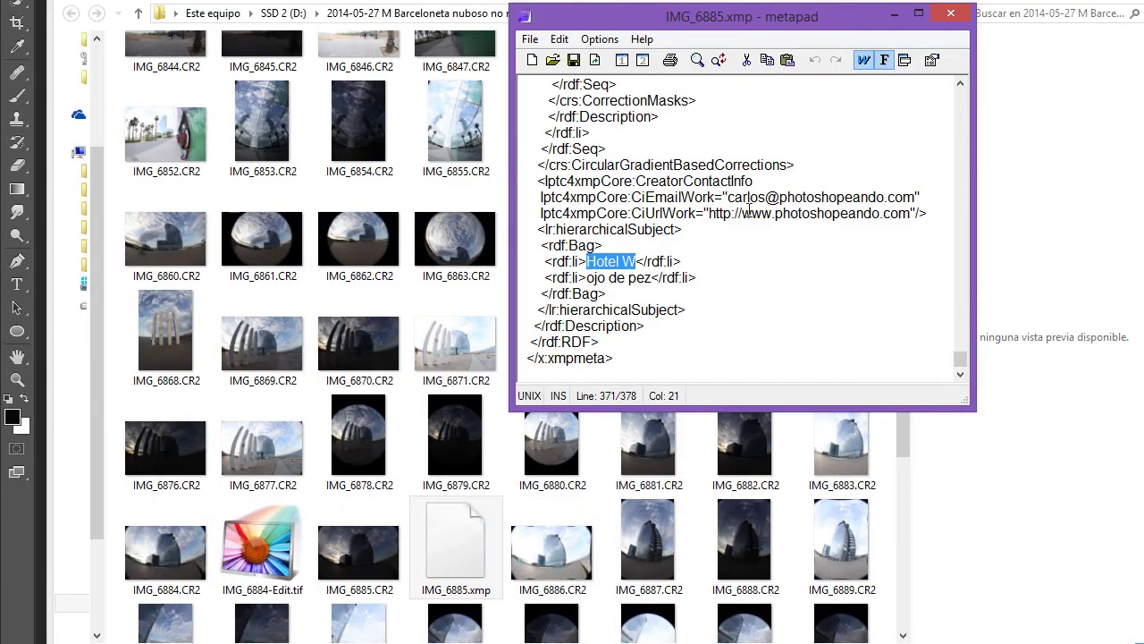
pyautogui.moveTo(727, 197); pyautogui.dragTo(872, 213)
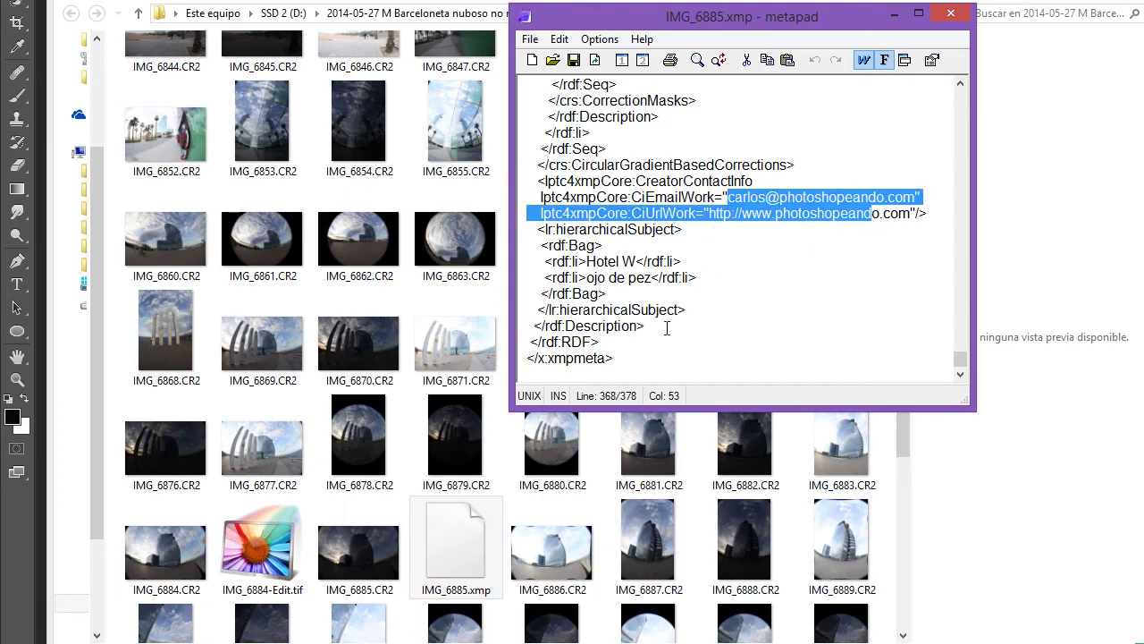
pyautogui.moveTo(961, 362)
pyautogui.mouseDown()
pyautogui.moveTo(942, 190)
pyautogui.moveTo(959, 94)
pyautogui.mouseUp()
pyautogui.click(950, 13)
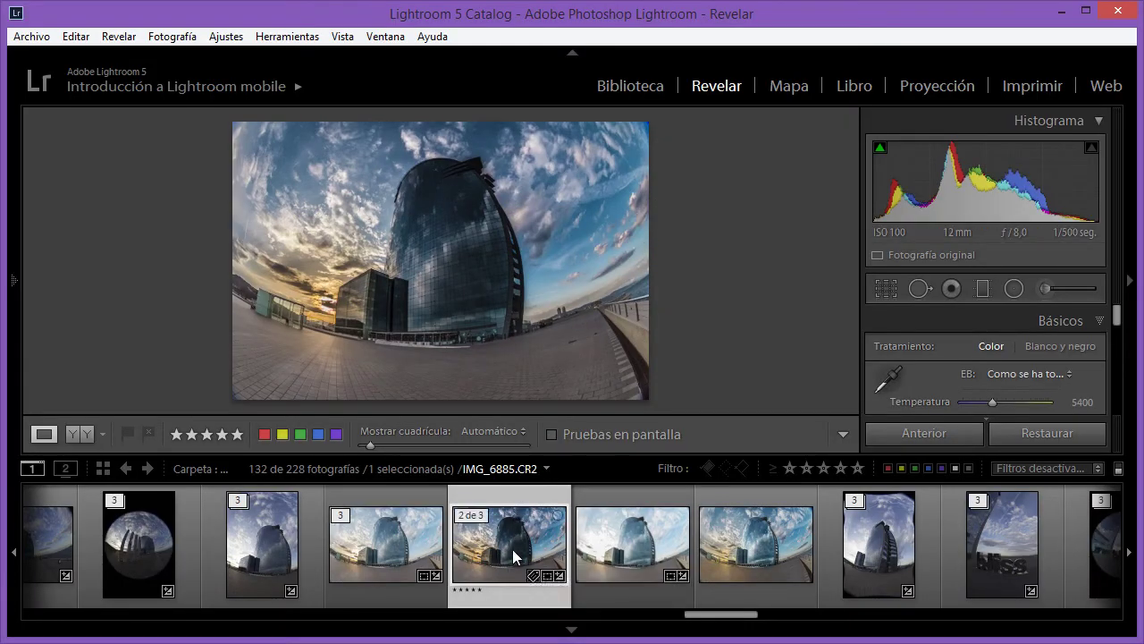
pyautogui.moveTo(456, 546)
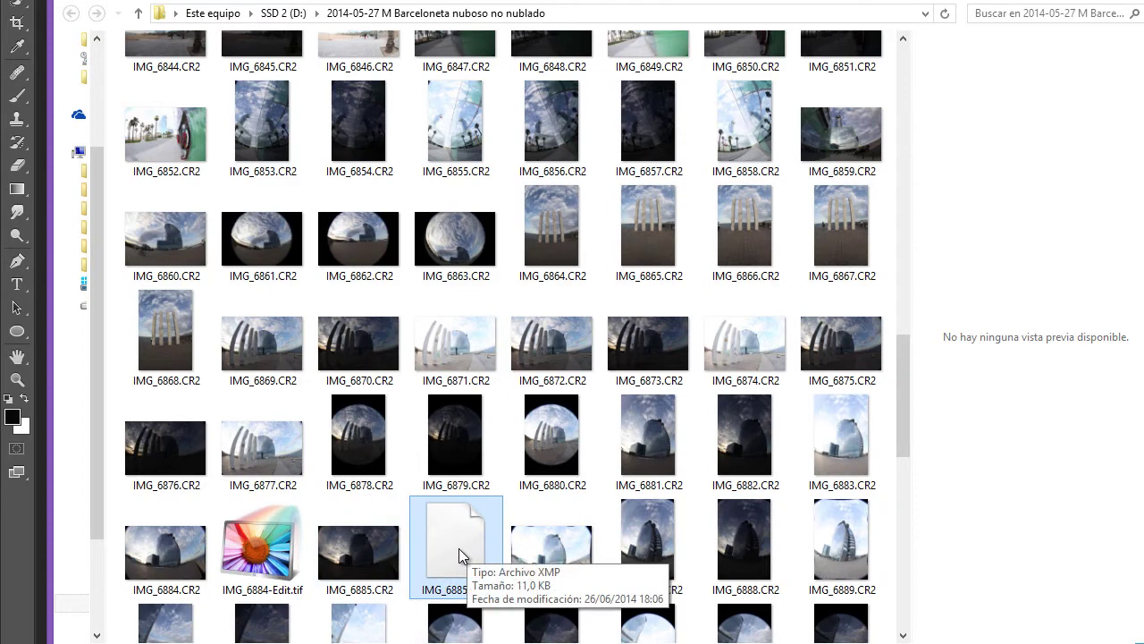
# - Drag only IMG_6885.CR2 onto Photoshop to open it with Lightroom's edits in Camera Raw 8.5
pyautogui.keyDown('ctrl'); pyautogui.click(358, 563); pyautogui.keyUp('ctrl')
pyautogui.click(355, 561)
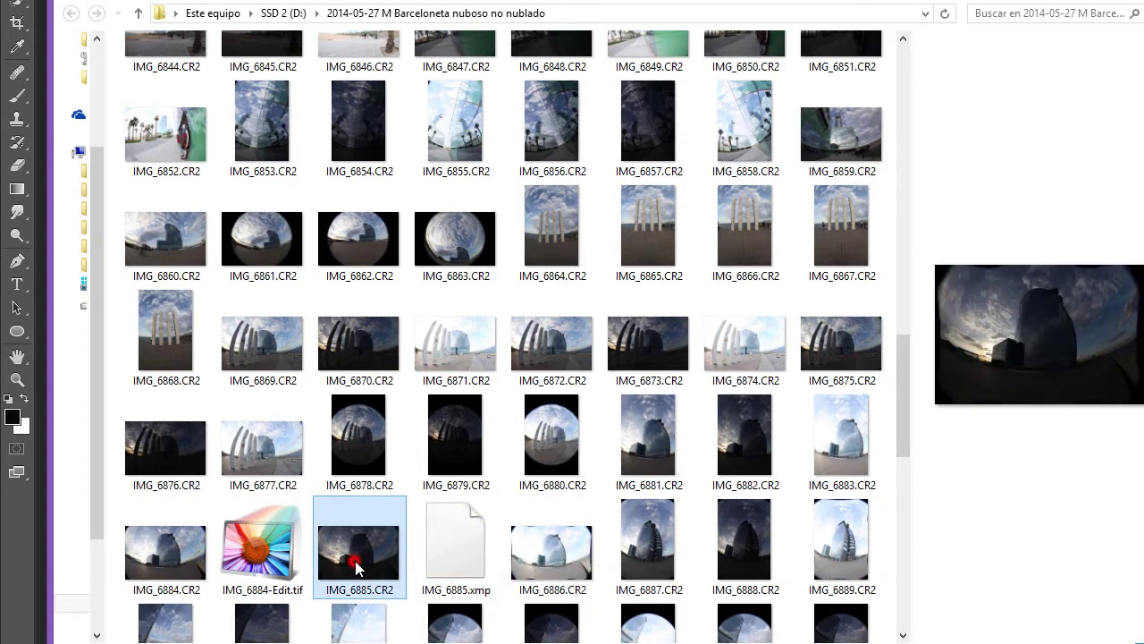
pyautogui.moveTo(355, 561)
pyautogui.mouseDown()
pyautogui.moveTo(769, 640)
pyautogui.moveTo(489, 307)
pyautogui.mouseUp()
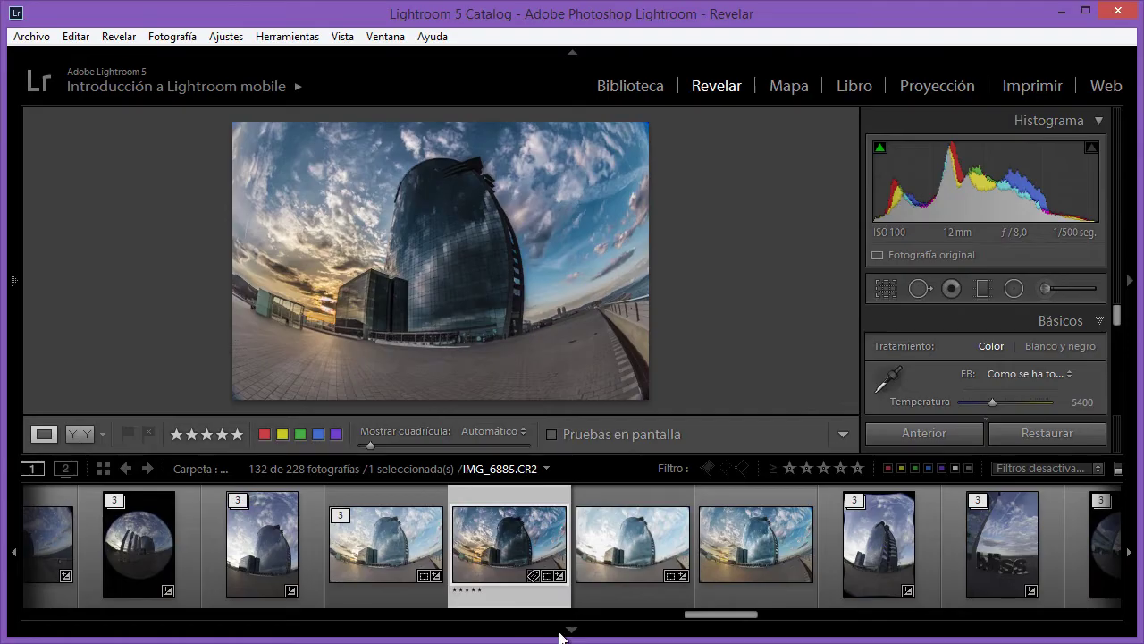
pyautogui.click(561, 633)
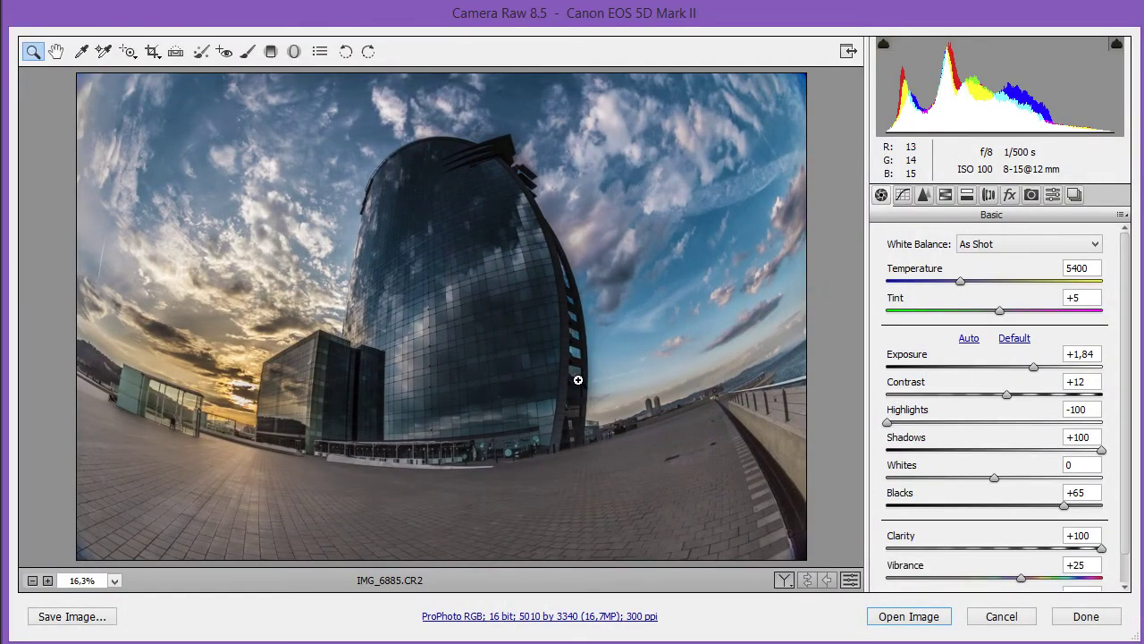
# - Select the existing radial filter, switch to its mask Brush and set Flow to 100
pyautogui.click(294, 51)
pyautogui.moveTo(433, 119); pyautogui.dragTo(228, 376)
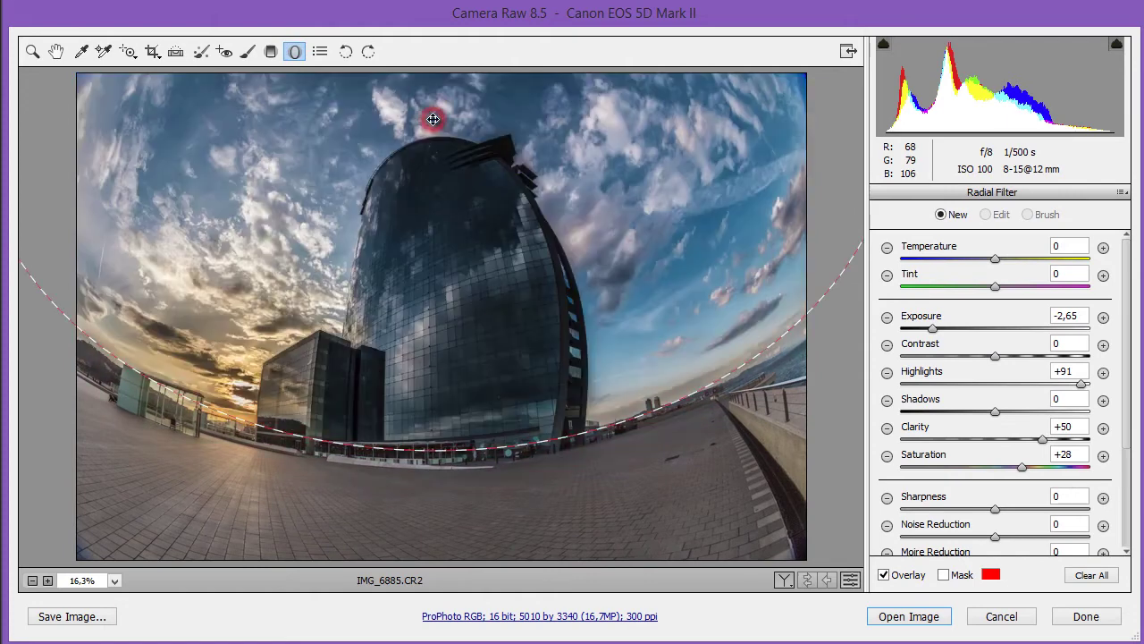
pyautogui.click(432, 119)
pyautogui.click(1027, 215)
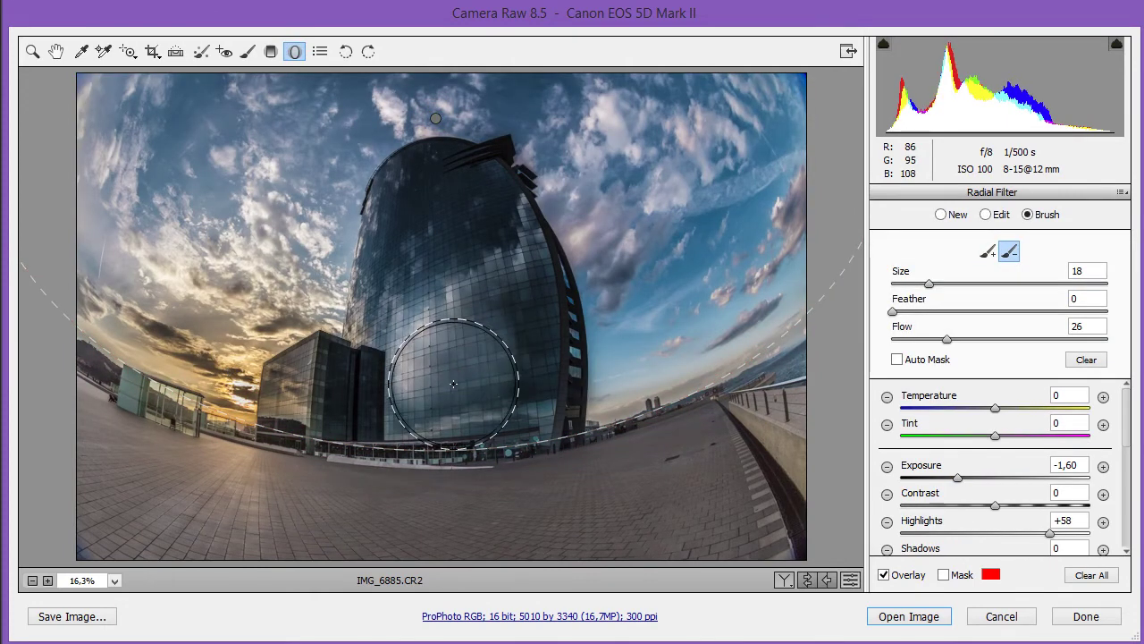
pyautogui.scroll(-2, 989, 506)
pyautogui.scroll(2, 990, 507)
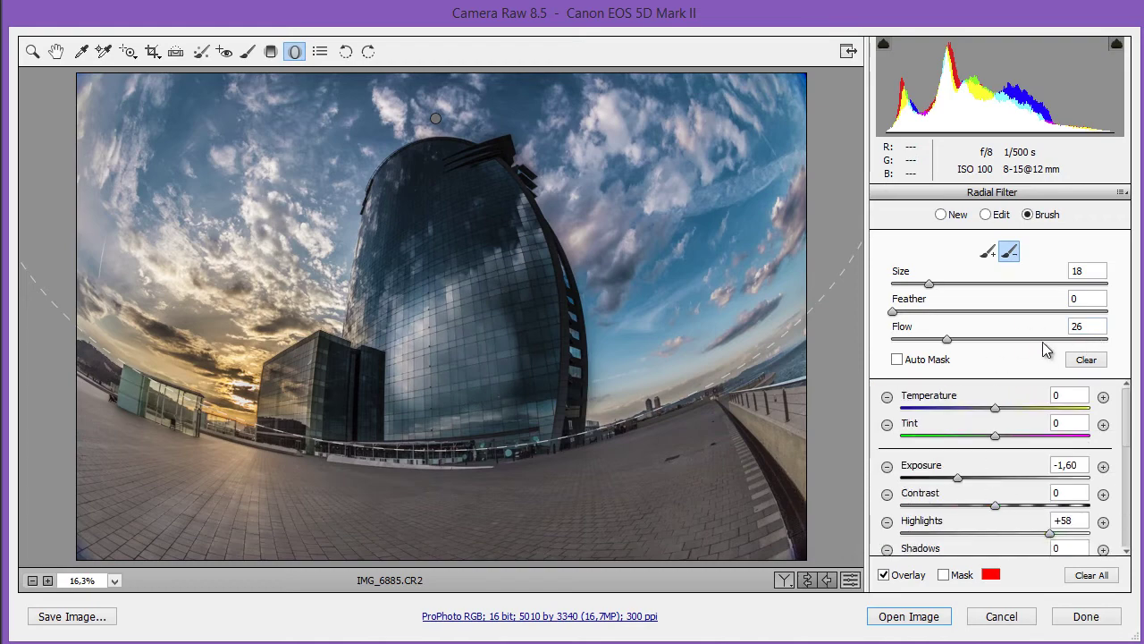
pyautogui.moveTo(946, 339); pyautogui.dragTo(1105, 339)
# - Erase the radial-filter mask from the building centre and the upper glass tower
pyautogui.press('[')
pyautogui.press('[')
pyautogui.press('[')
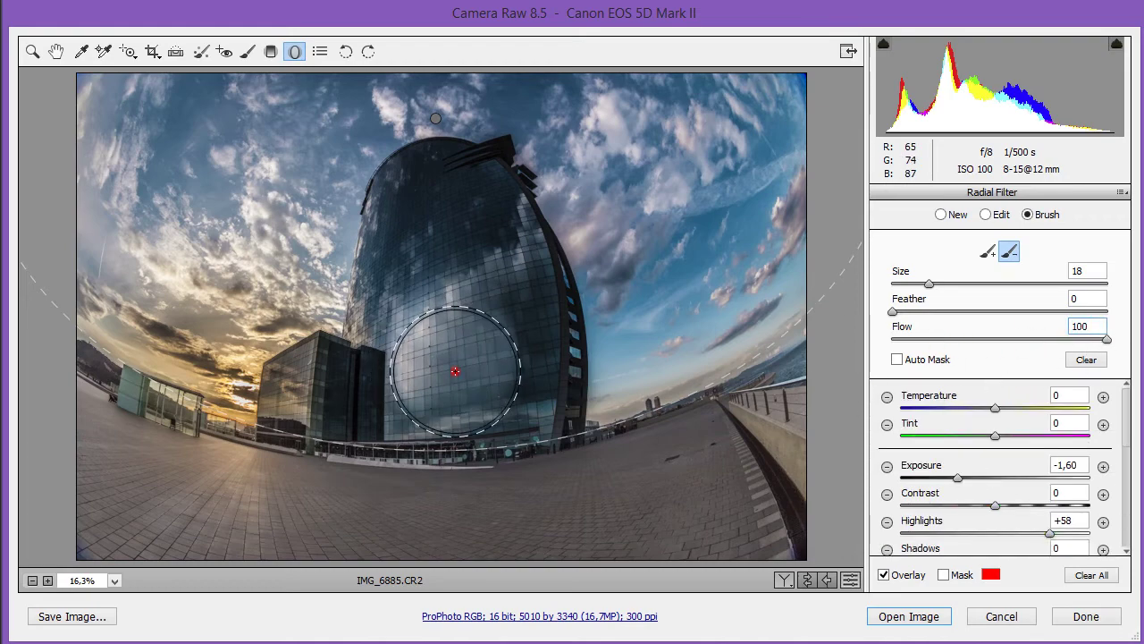
pyautogui.moveTo(421, 409); pyautogui.dragTo(419, 418)
pyautogui.press('[')
pyautogui.press('[')
pyautogui.press('[')
pyautogui.press('[')
pyautogui.press('[')
pyautogui.press('[')
pyautogui.hotkey('ctrl', '+')
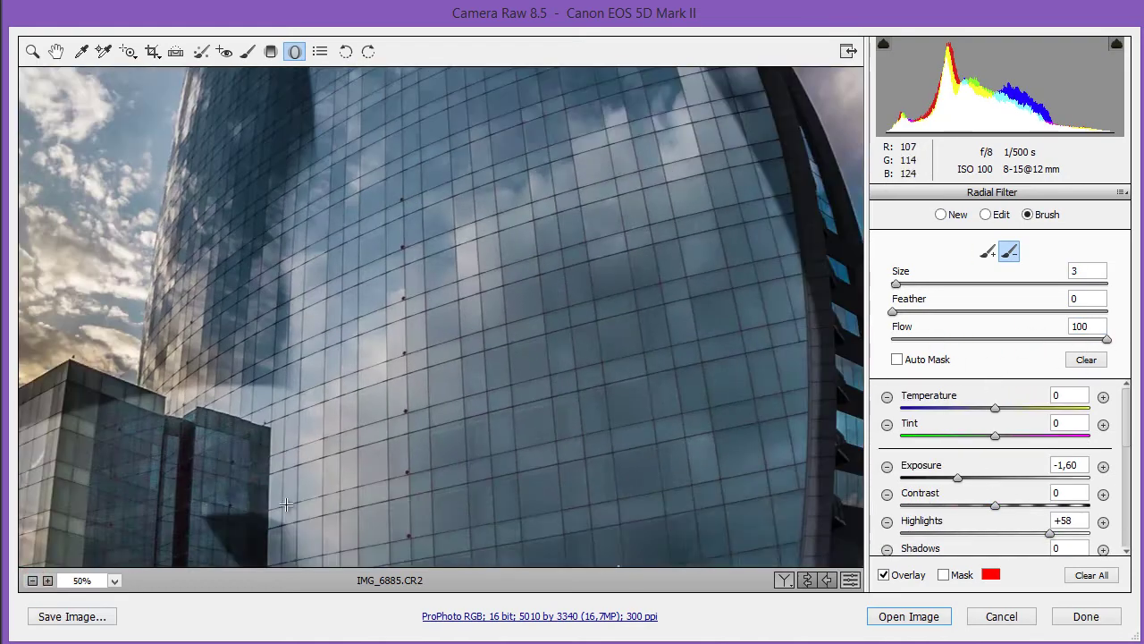
pyautogui.moveTo(61, 536); pyautogui.dragTo(388, 380)
pyautogui.press(']')
pyautogui.press(']')
pyautogui.press(']')
pyautogui.moveTo(583, 212); pyautogui.dragTo(467, 491)
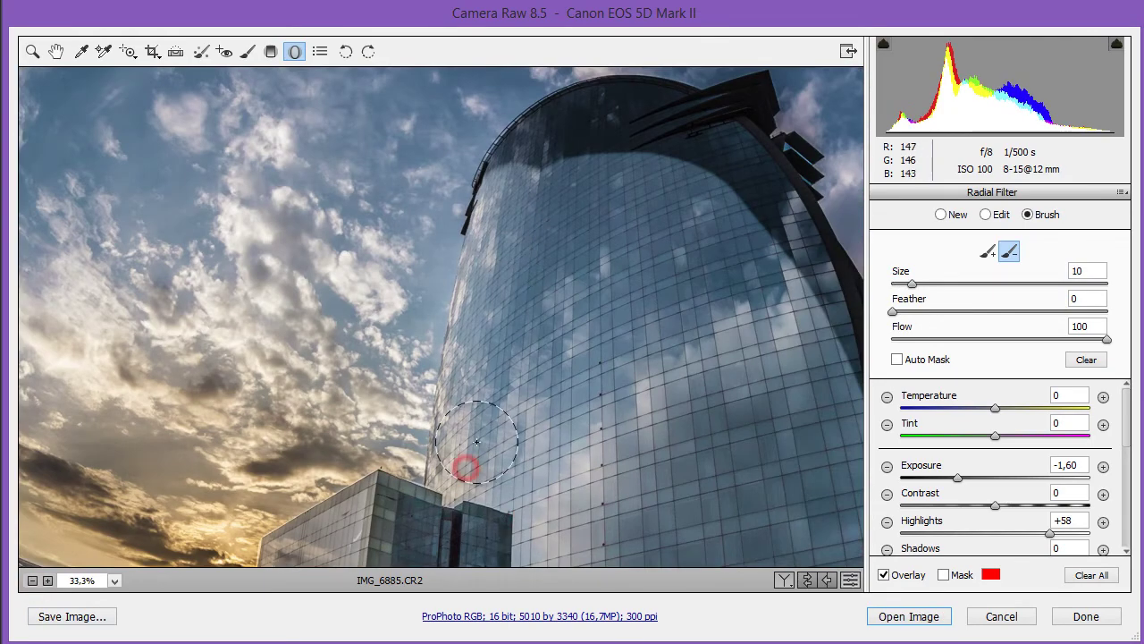
pyautogui.moveTo(697, 237); pyautogui.dragTo(716, 308)
pyautogui.hotkey('ctrl', '+')
pyautogui.moveTo(766, 235); pyautogui.dragTo(358, 268)
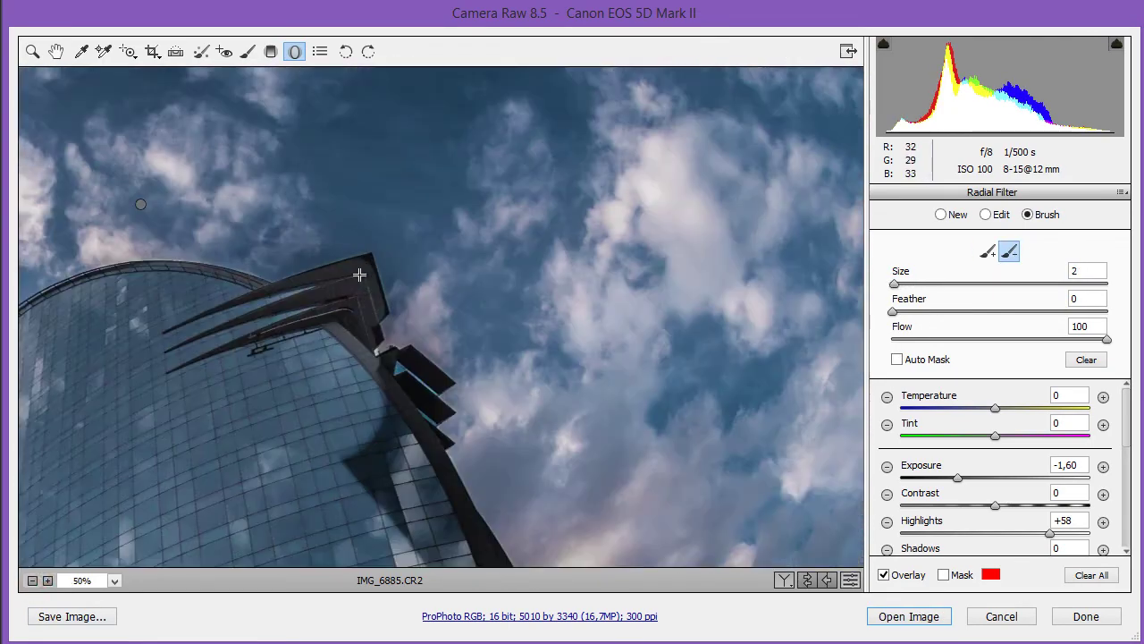
# - Toggle Auto Mask and erase the mask along the lower glass facade
pyautogui.press('m')
pyautogui.press('[')
pyautogui.press('[')
pyautogui.press('[')
pyautogui.press(']')
pyautogui.press(']')
pyautogui.press(']')
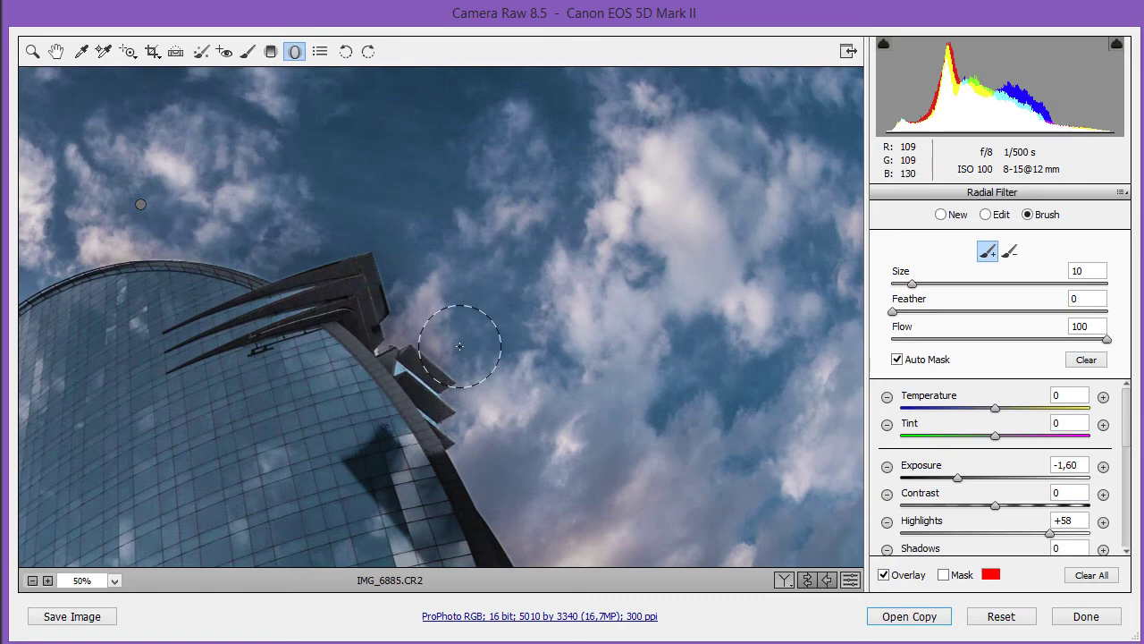
pyautogui.moveTo(400, 546); pyautogui.dragTo(494, 354)
pyautogui.press('m')
pyautogui.press('[')
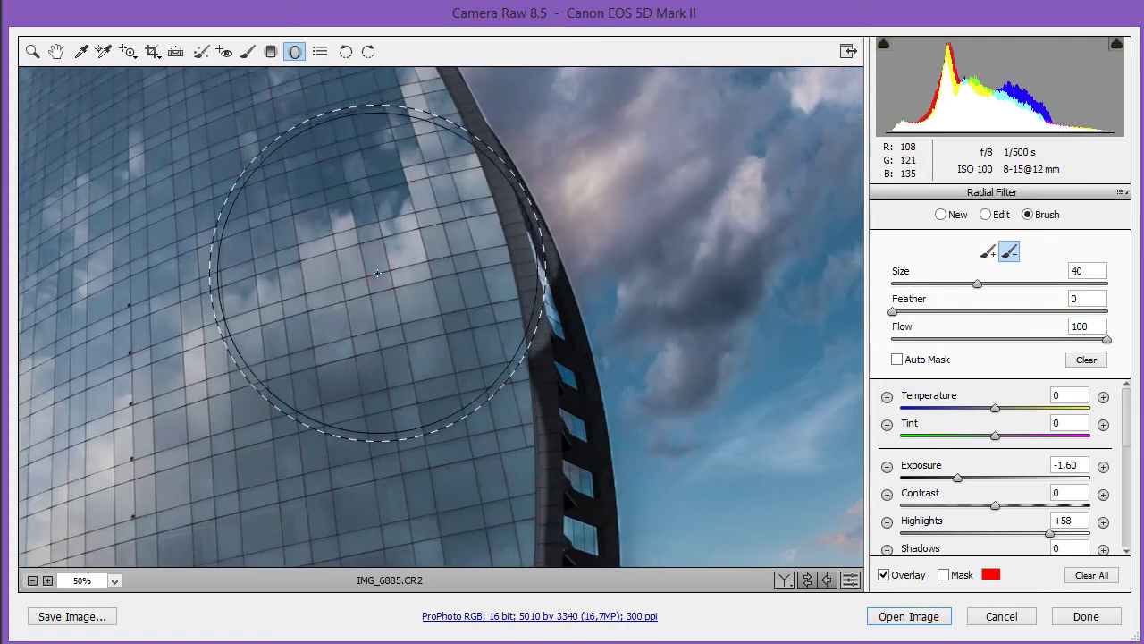
pyautogui.moveTo(501, 197)
pyautogui.mouseDown()
pyautogui.moveTo(461, 305)
pyautogui.moveTo(460, 108)
pyautogui.moveTo(407, 286)
pyautogui.mouseUp()
pyautogui.hotkey('ctrl', '-')
pyautogui.hotkey('ctrl', '-')
pyautogui.hotkey('ctrl', '-')
# - Check the red mask overlay and erase mask along the tower's left edge and sky
pyautogui.click(943, 575)
pyautogui.hotkey('ctrl', '+')
pyautogui.hotkey('ctrl', '+')
pyautogui.hotkey('ctrl', '+')
pyautogui.press('[')
pyautogui.press('[')
pyautogui.press('[')
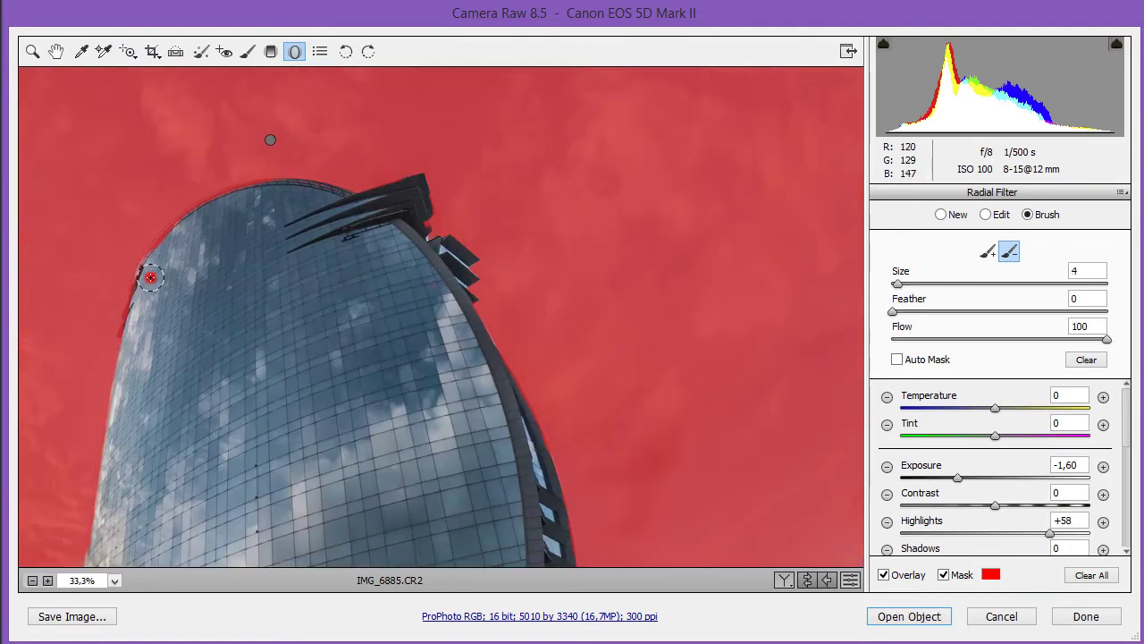
pyautogui.moveTo(403, 459); pyautogui.dragTo(395, 268)
pyautogui.press('y')
pyautogui.hotkey('ctrl', '-')
pyautogui.hotkey('ctrl', '-')
pyautogui.hotkey('ctrl', '-')
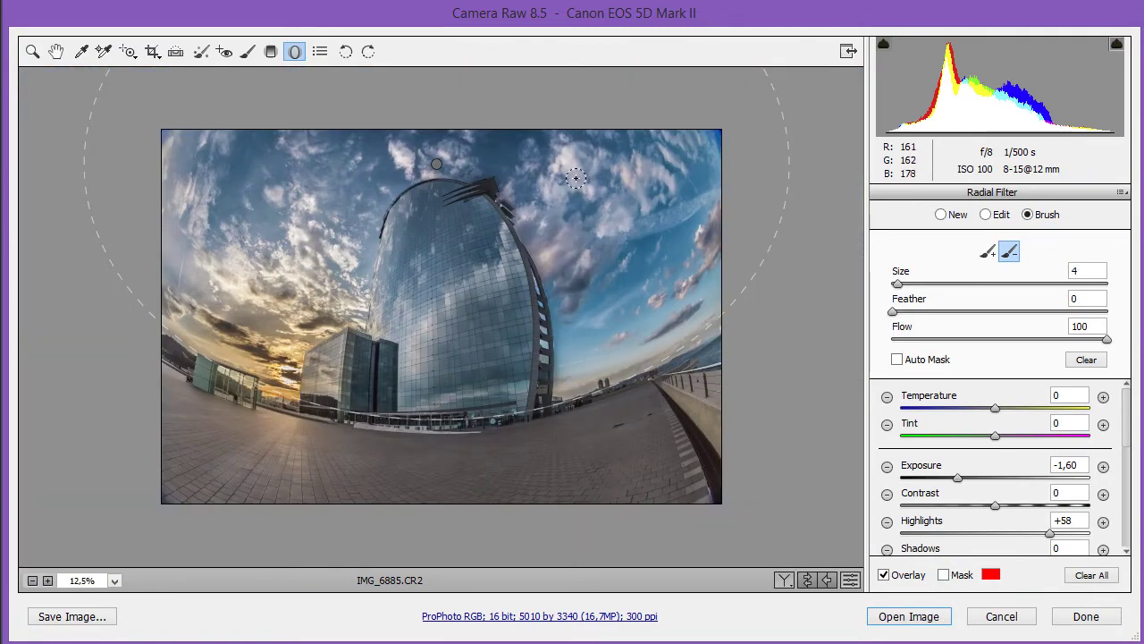
pyautogui.press('alt')
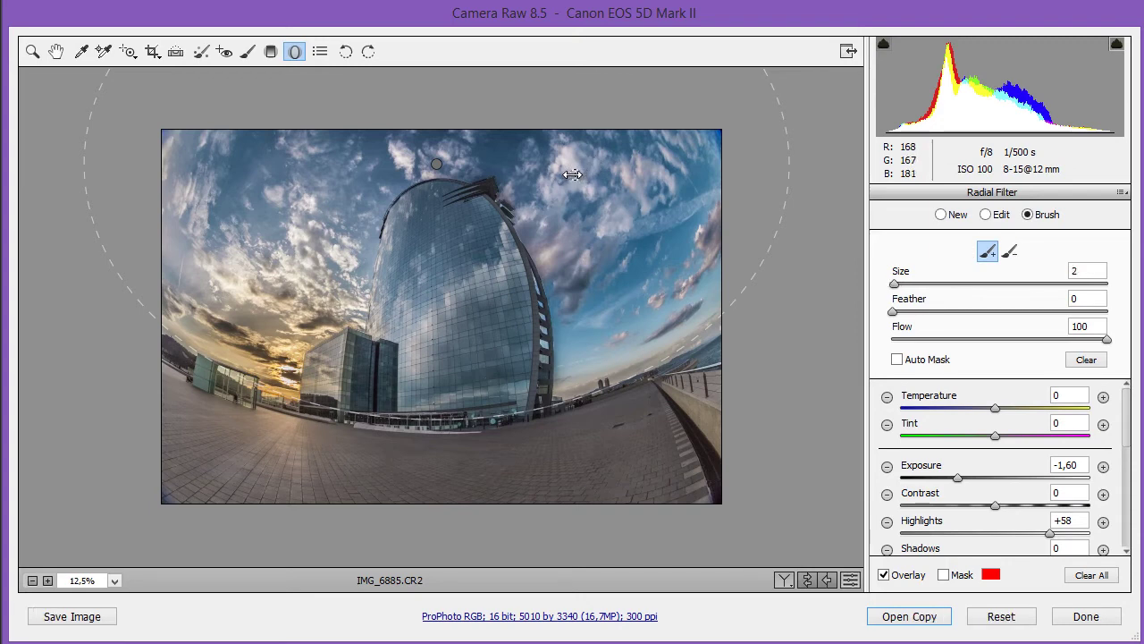
pyautogui.click(553, 188)
pyautogui.press('shift')
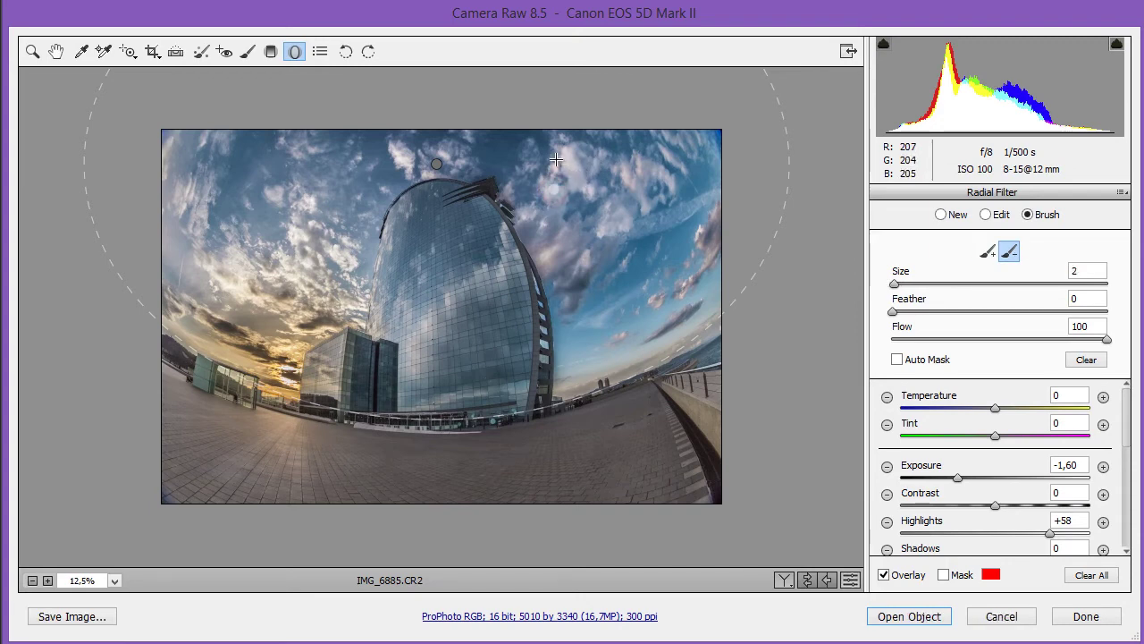
# - Erase the letters 'ACR' into the sky mask with straight brush strokes, then apply the edits and close Camera Raw
pyautogui.keyDown('shift'); pyautogui.click(564, 136); pyautogui.keyUp('shift')
pyautogui.keyDown('shift'); pyautogui.click(582, 189); pyautogui.keyUp('shift')
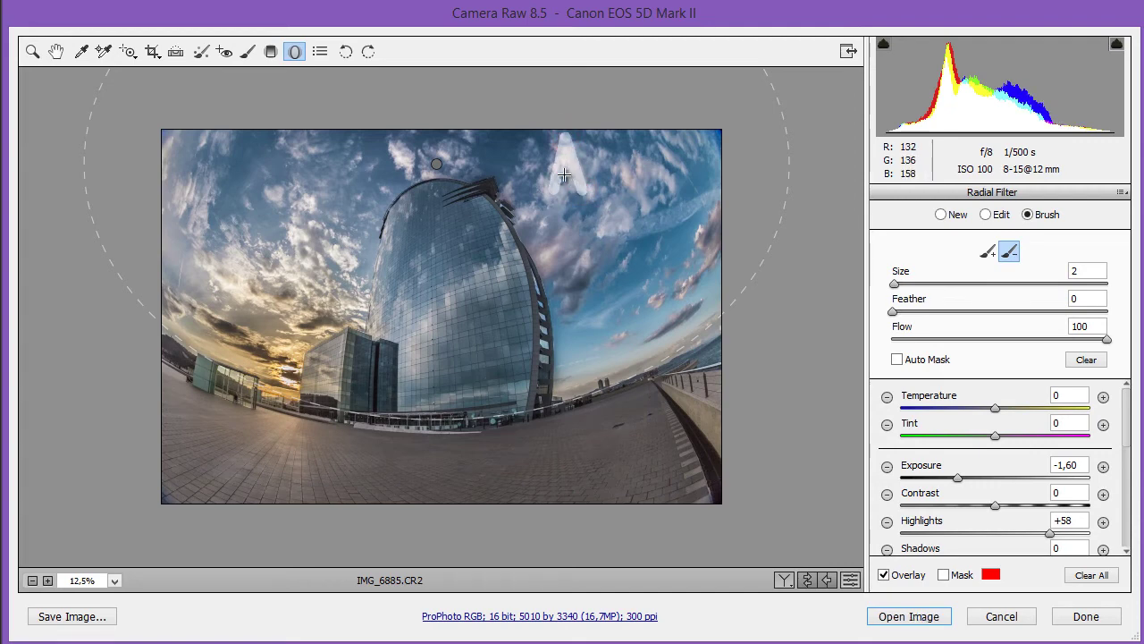
pyautogui.moveTo(566, 175); pyautogui.dragTo(625, 139)
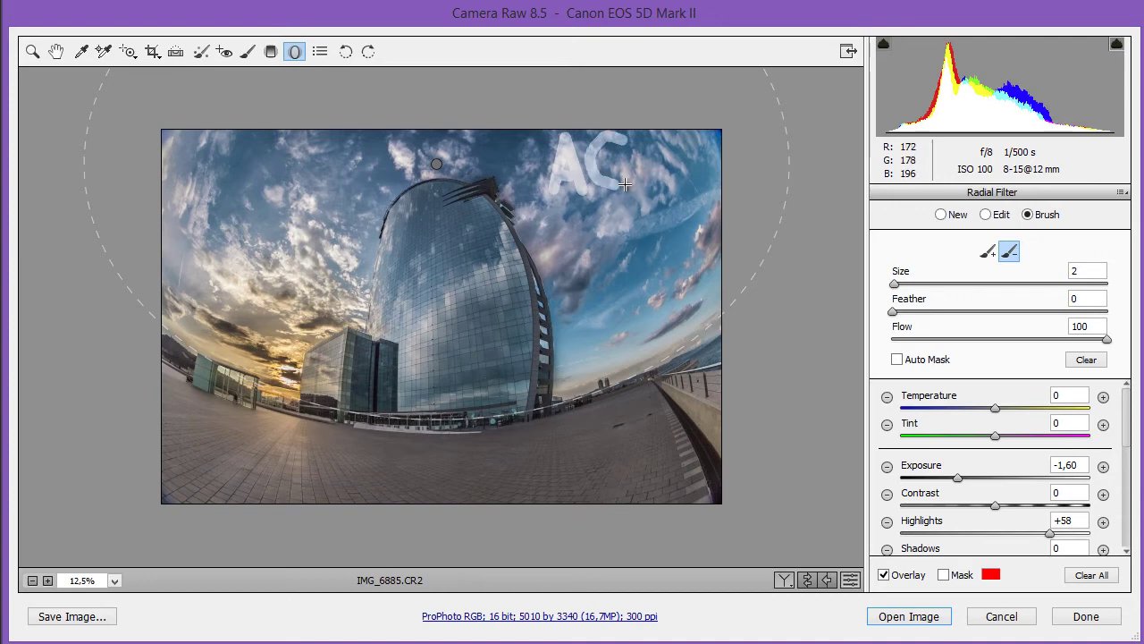
pyautogui.moveTo(641, 184)
pyautogui.mouseDown()
pyautogui.moveTo(643, 138)
pyautogui.moveTo(648, 177)
pyautogui.moveTo(681, 202)
pyautogui.mouseUp()
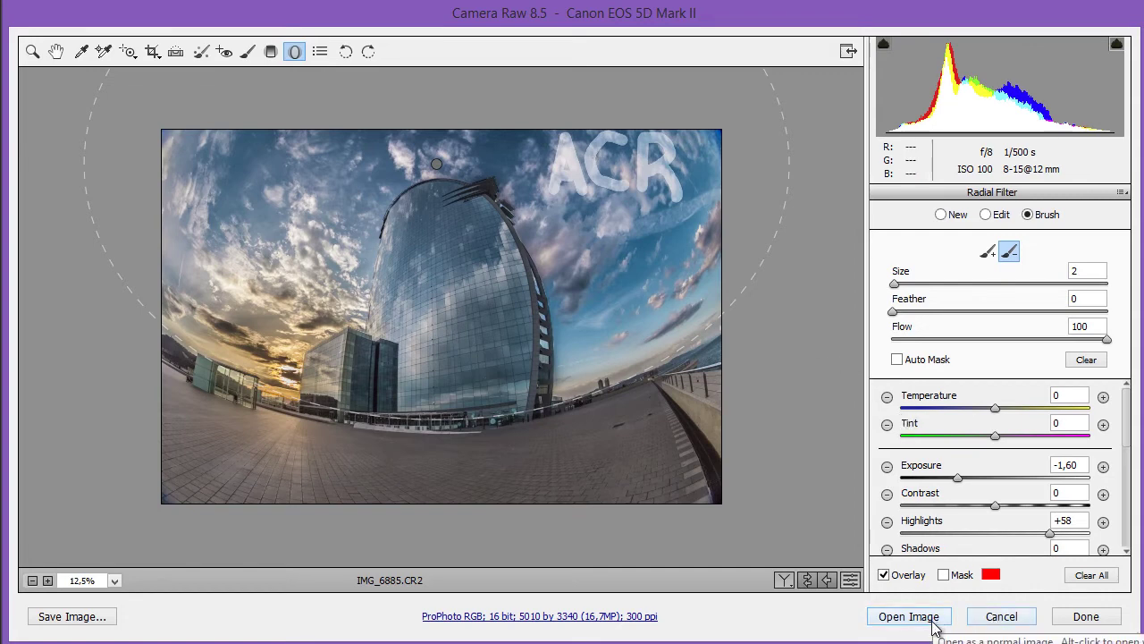
pyautogui.click(1086, 619)
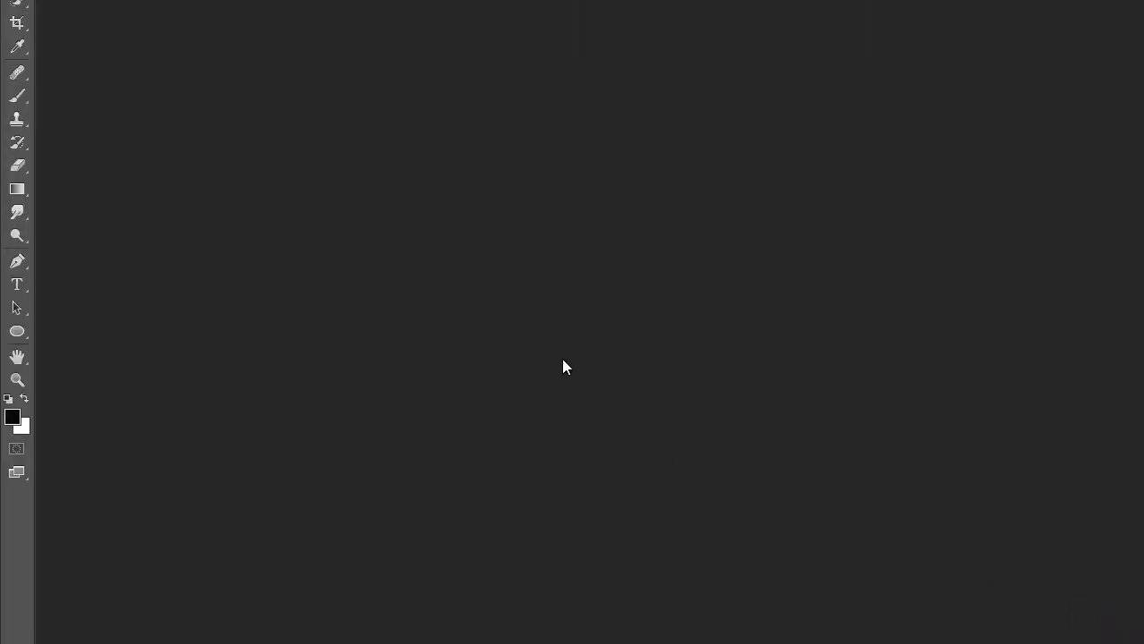
# - Switch to File Explorer and select the IMG_6885.xmp sidecar in the shoot folder
pyautogui.hotkey('alt', 'Tab')
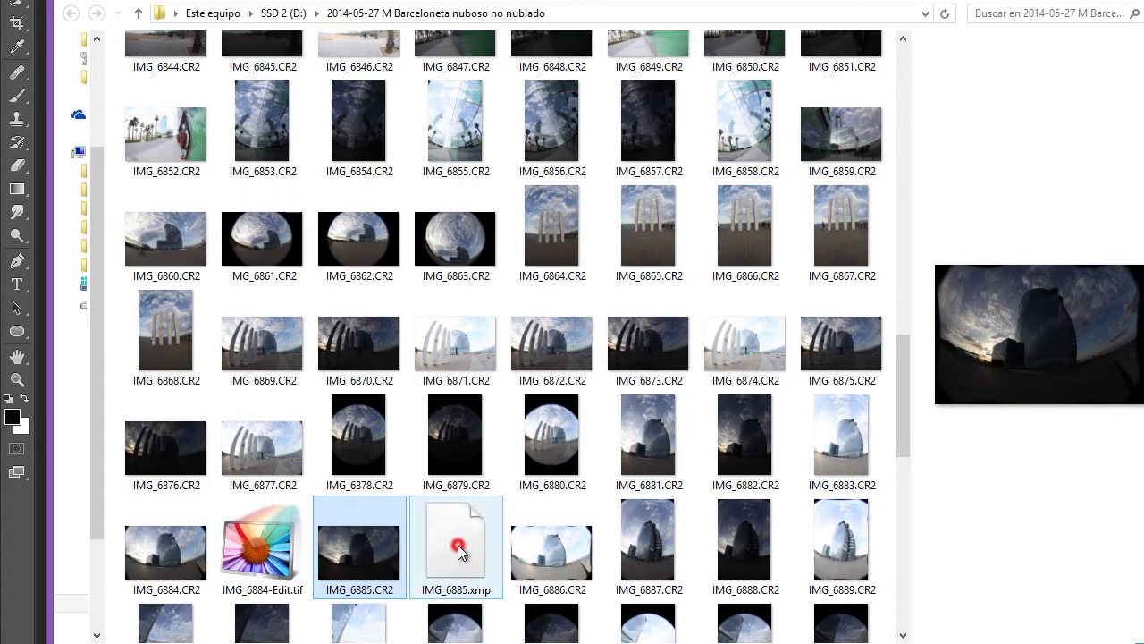
pyautogui.click(457, 544)
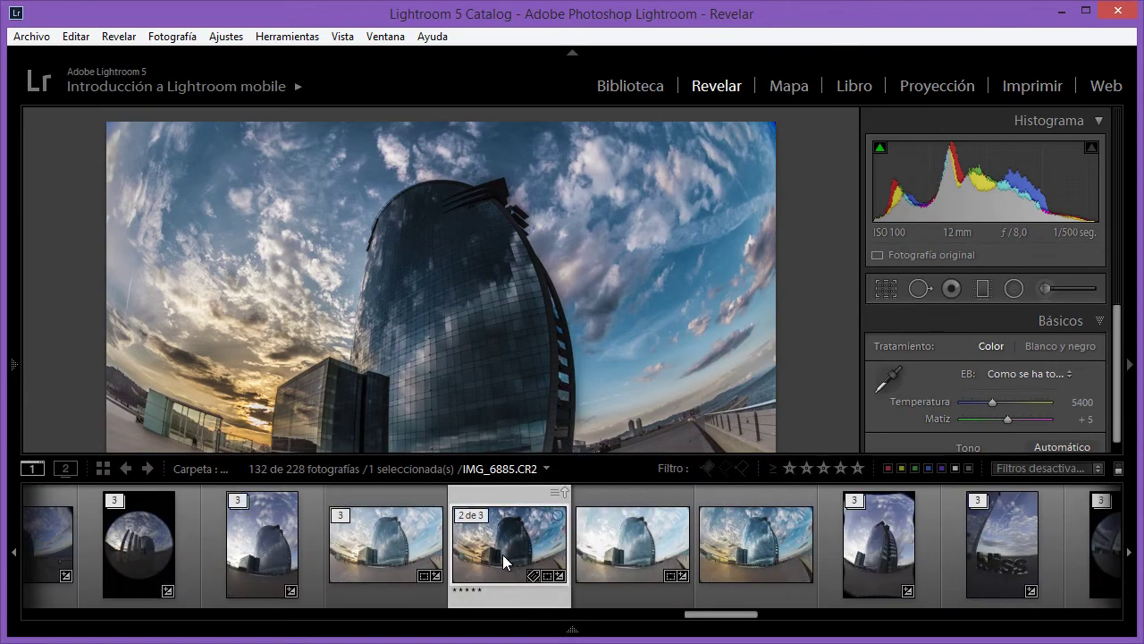
# - Read IMG_6885's metadata back from its file via Metadatos > Leer metadatos del archivo, confirming with Leer
pyautogui.rightClick(497, 542)
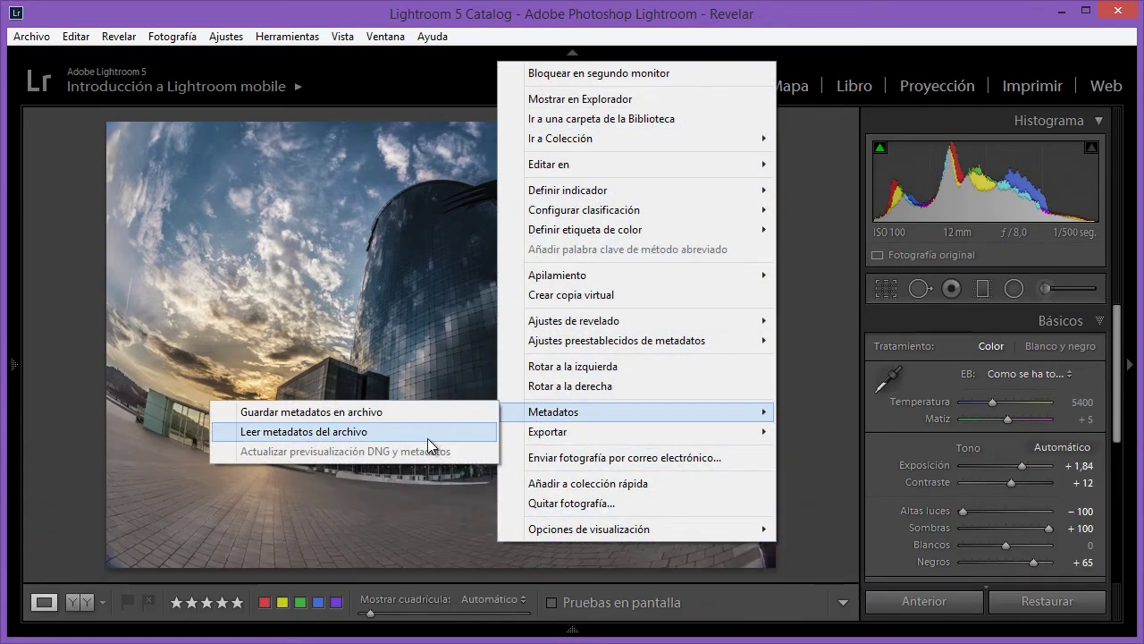
pyautogui.click(548, 16)
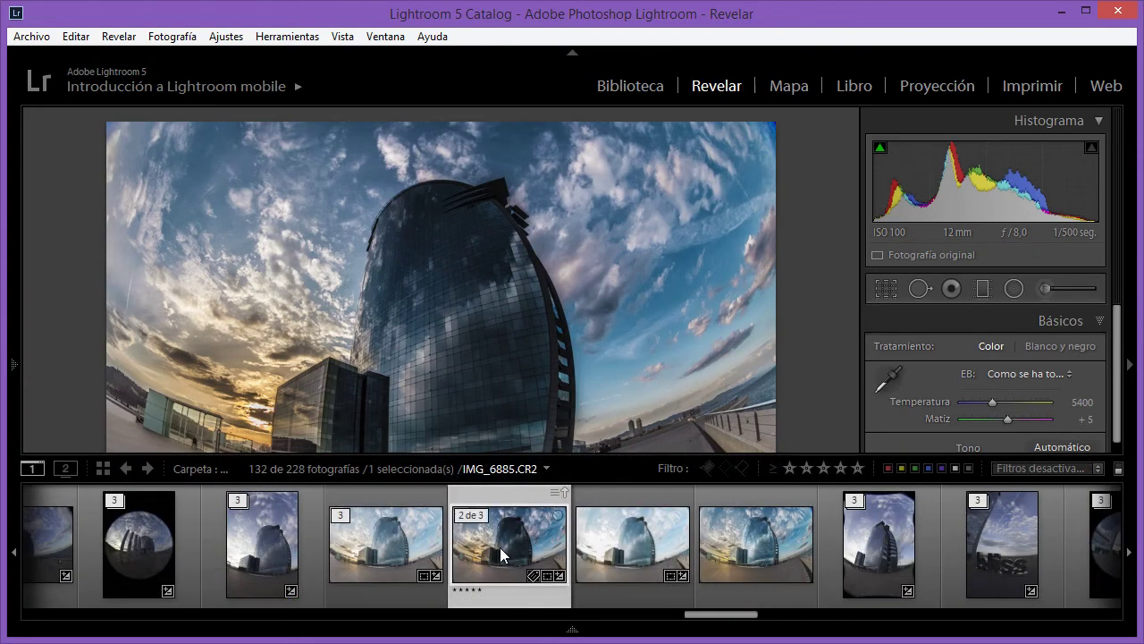
pyautogui.rightClick(500, 547)
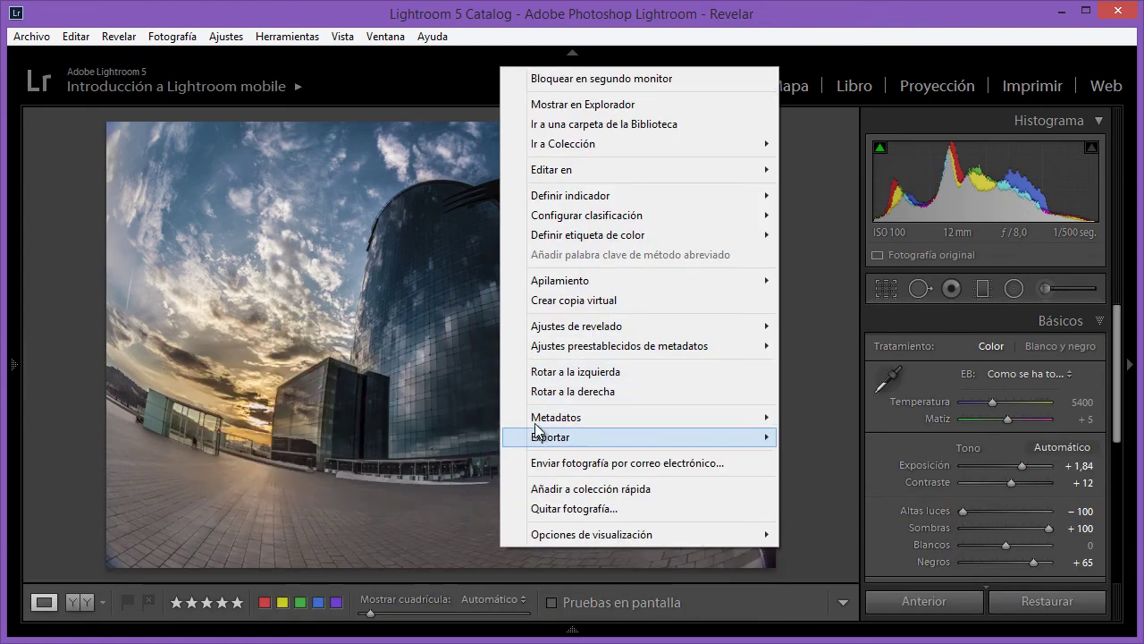
pyautogui.moveTo(639, 418)
pyautogui.click(336, 438)
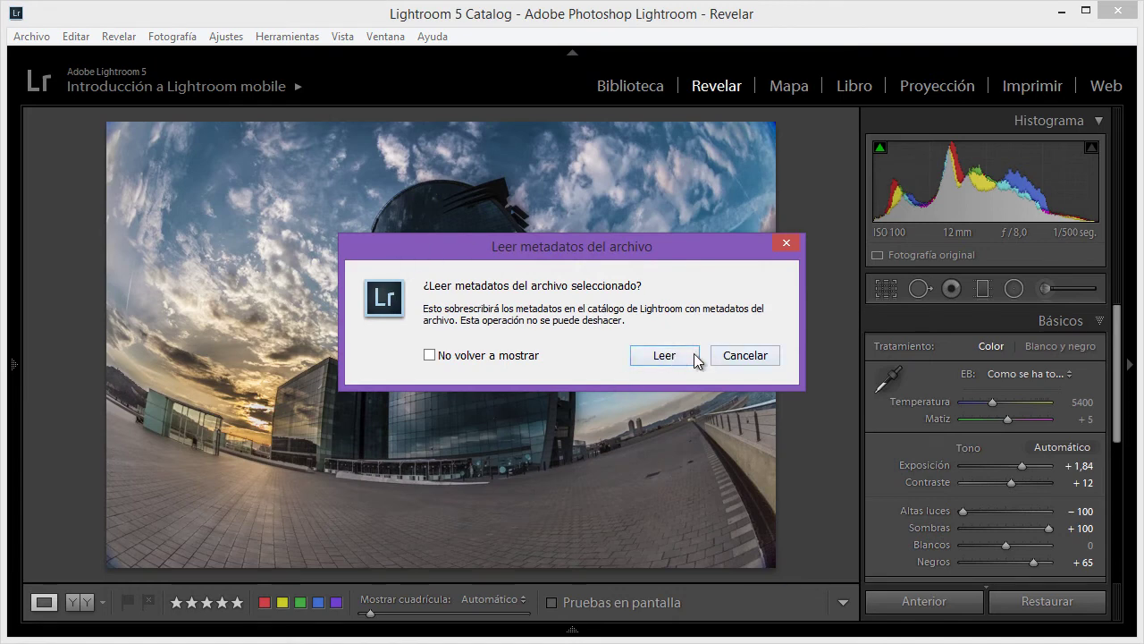
pyautogui.click(665, 355)
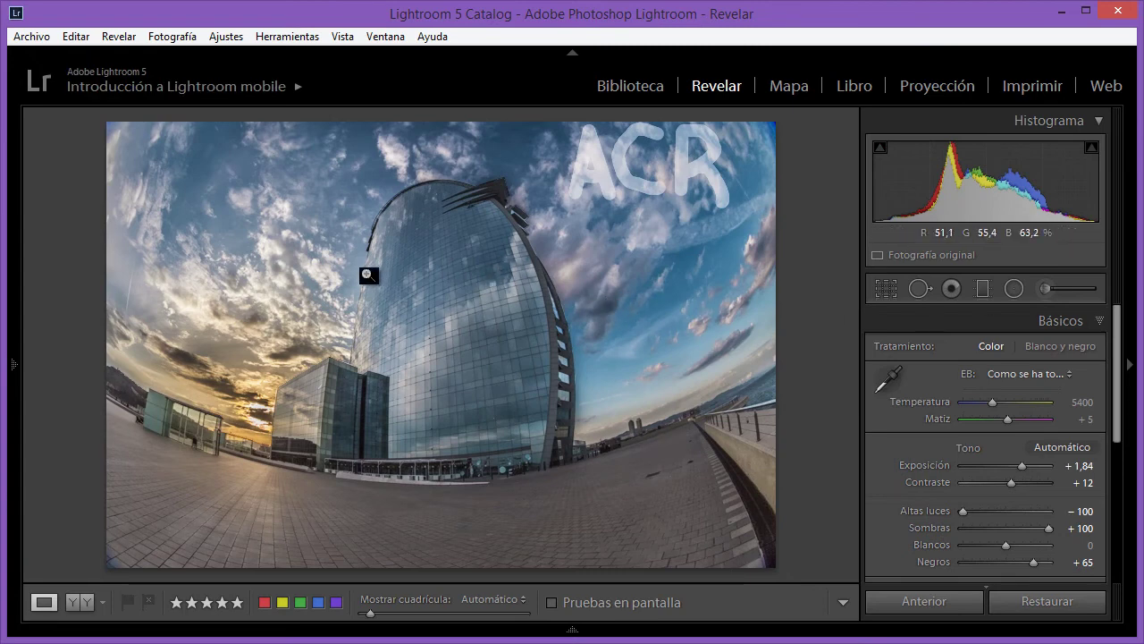
# - Select the imported radial filter pin and set its Exposición to −0,88
pyautogui.click(1014, 288)
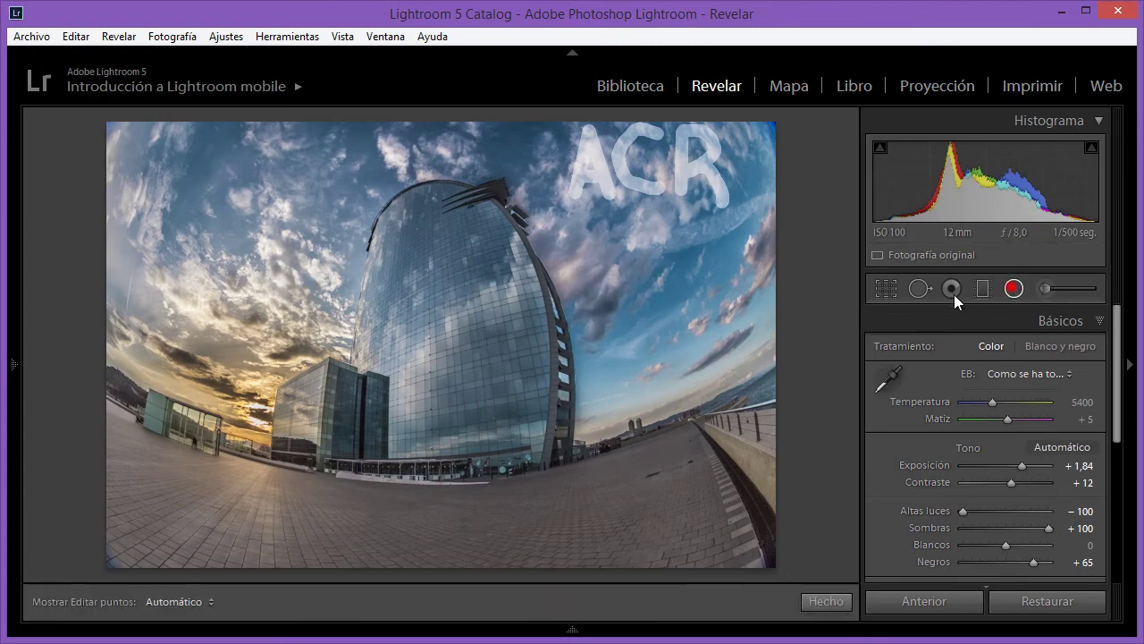
pyautogui.click(434, 162)
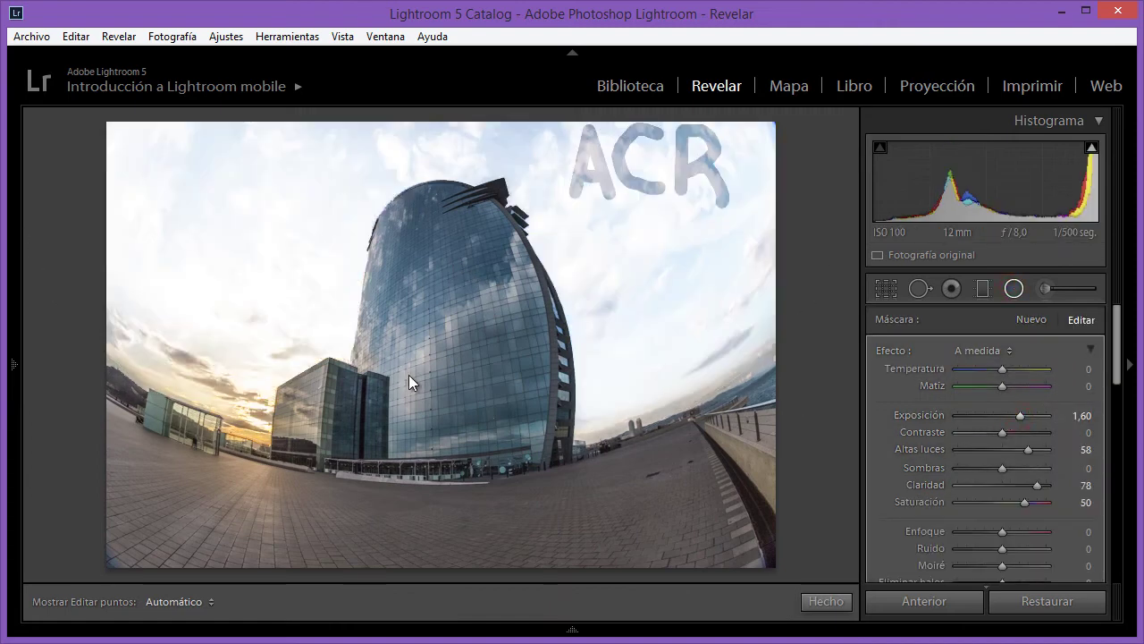
pyautogui.click(972, 417)
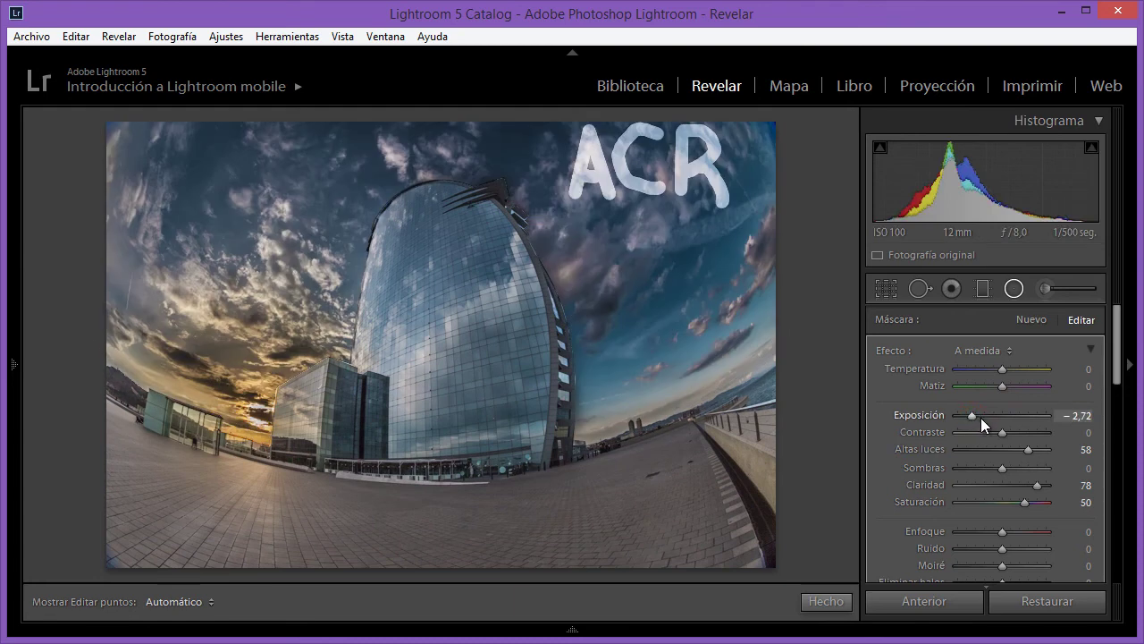
pyautogui.moveTo(974, 417); pyautogui.dragTo(993, 416)
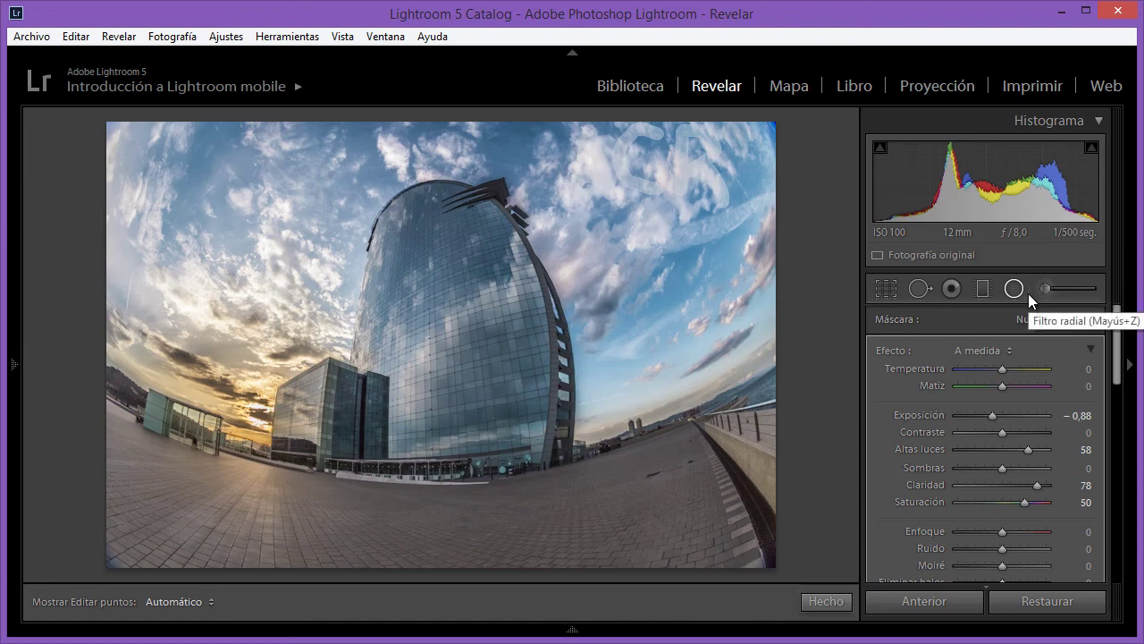
pyautogui.moveTo(435, 161); pyautogui.dragTo(857, 467)
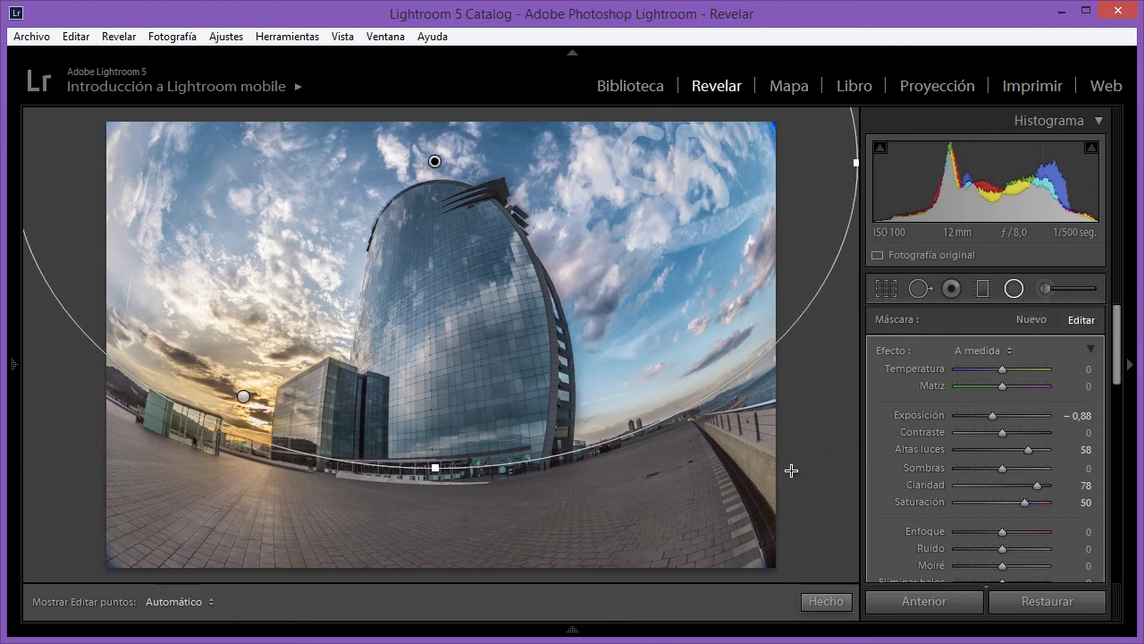